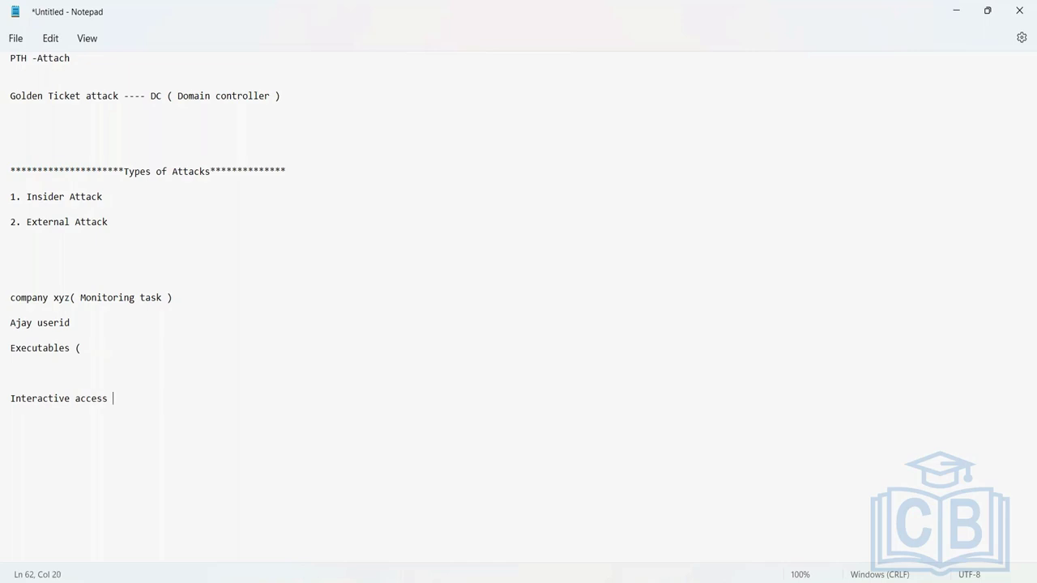
- Type the access definitions: 'personally punching user name/ password' and 'password is not known to me'
{"action": "type", "text": "Non "}
{"action": "type", "text": "interactive a"}
{"action": "type", "text": "ccess "}
{"action": "type", "text": "---- p"}
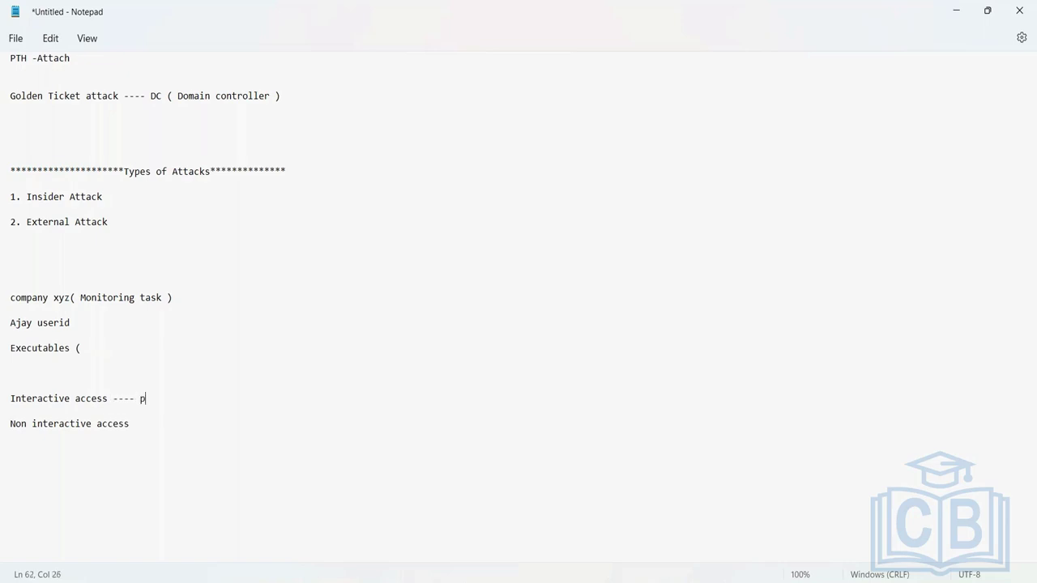
{"action": "type", "text": "ersonally punching user "}
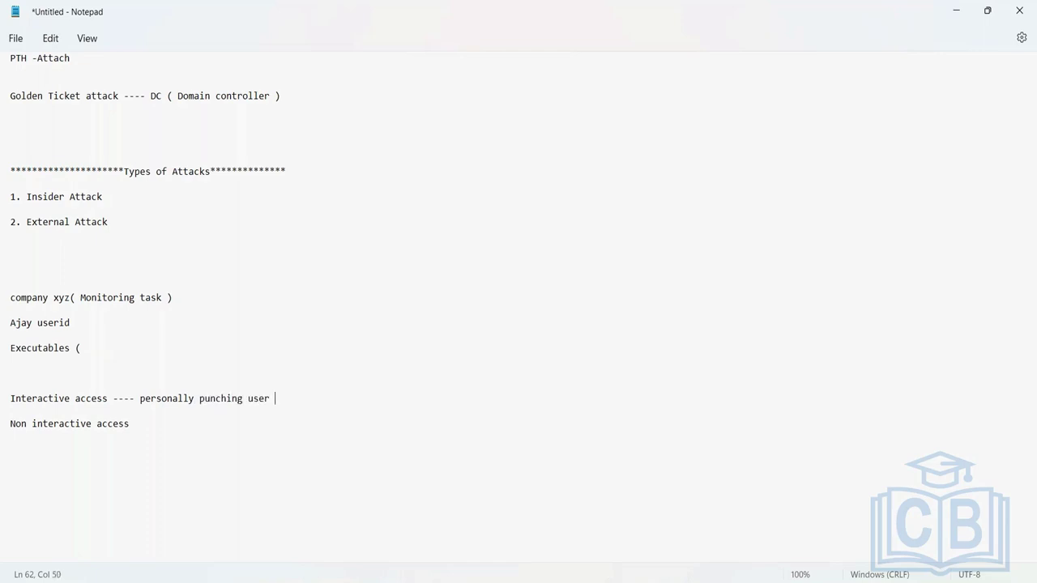
{"action": "type", "text": "name/ password"}
{"action": "double_click", "coordinate": [337, 403]}
{"action": "double_click", "coordinate": [264, 397]}
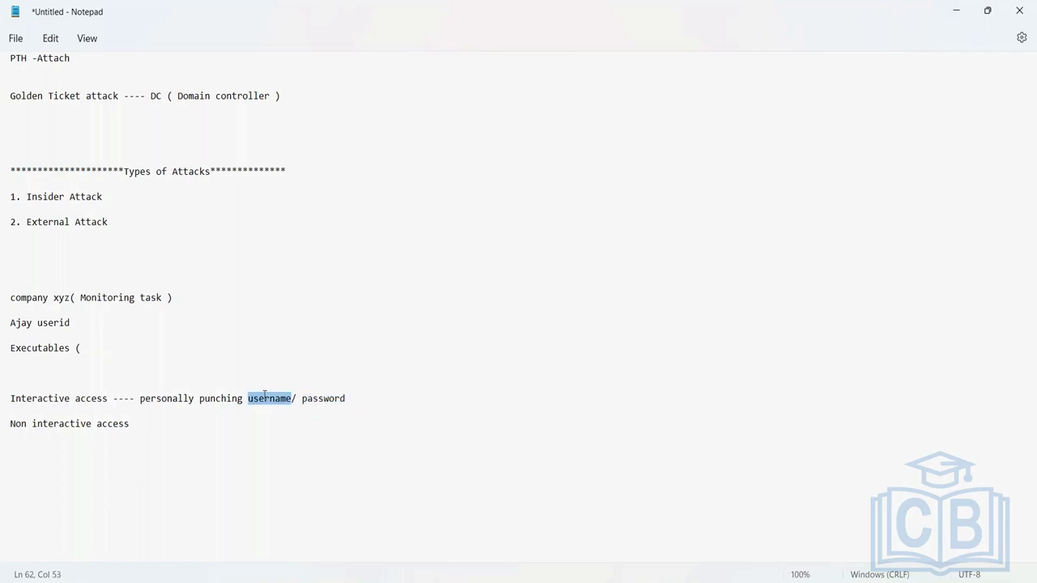
{"action": "left_click", "coordinate": [136, 423]}
{"action": "type", "text": "----"}
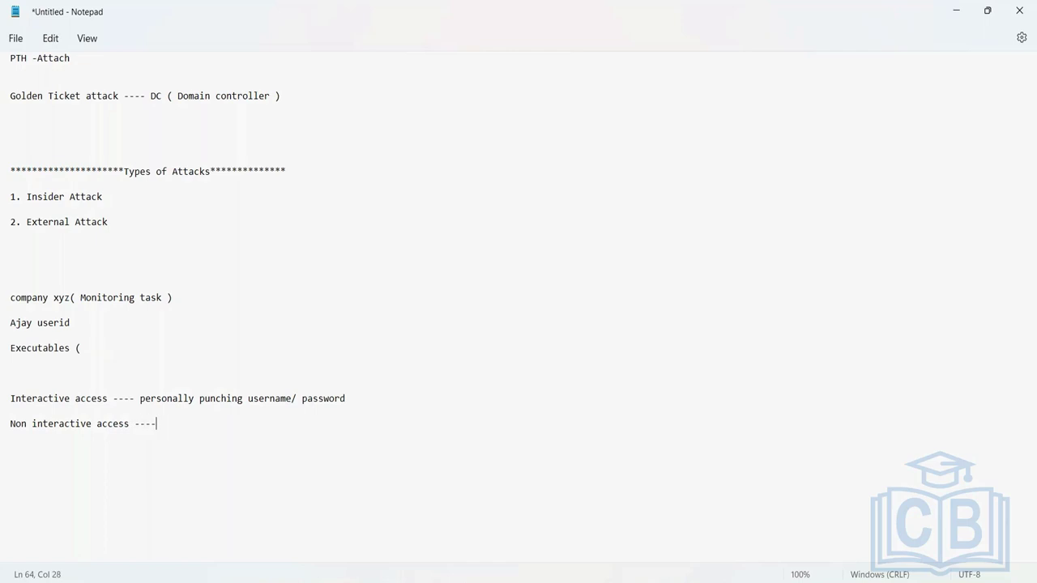
{"action": "type", "text": "--- password is not known "}
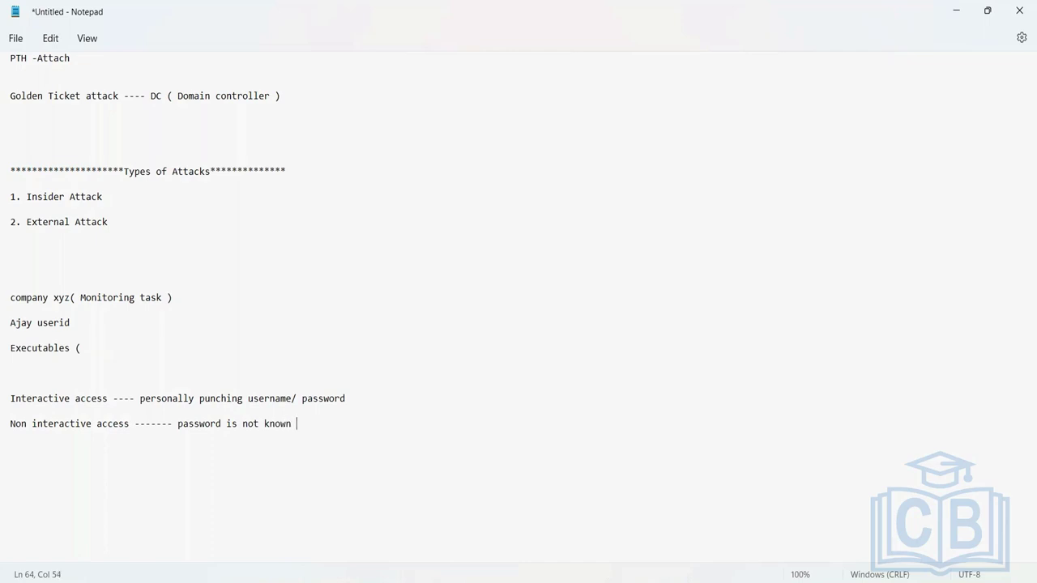
{"action": "type", "text": "to me"}
- Highlight key words like personally and interactive in the notes, then bring up the PSM virtual machine
{"action": "left_click", "coordinate": [288, 427]}
{"action": "left_click", "coordinate": [64, 381]}
{"action": "left_click", "coordinate": [130, 408]}
{"action": "double_click", "coordinate": [186, 399]}
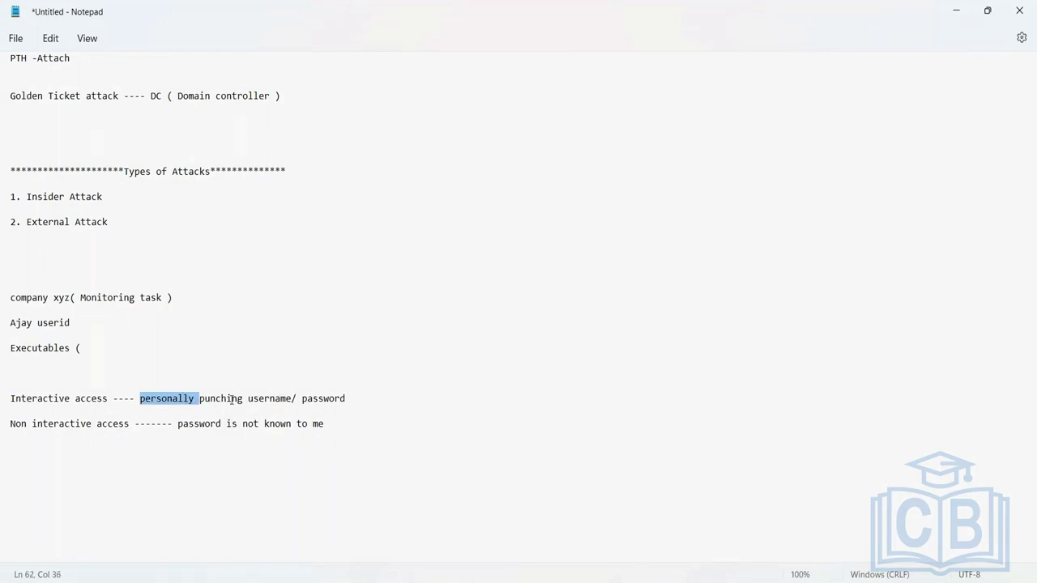
{"action": "left_click", "coordinate": [300, 400]}
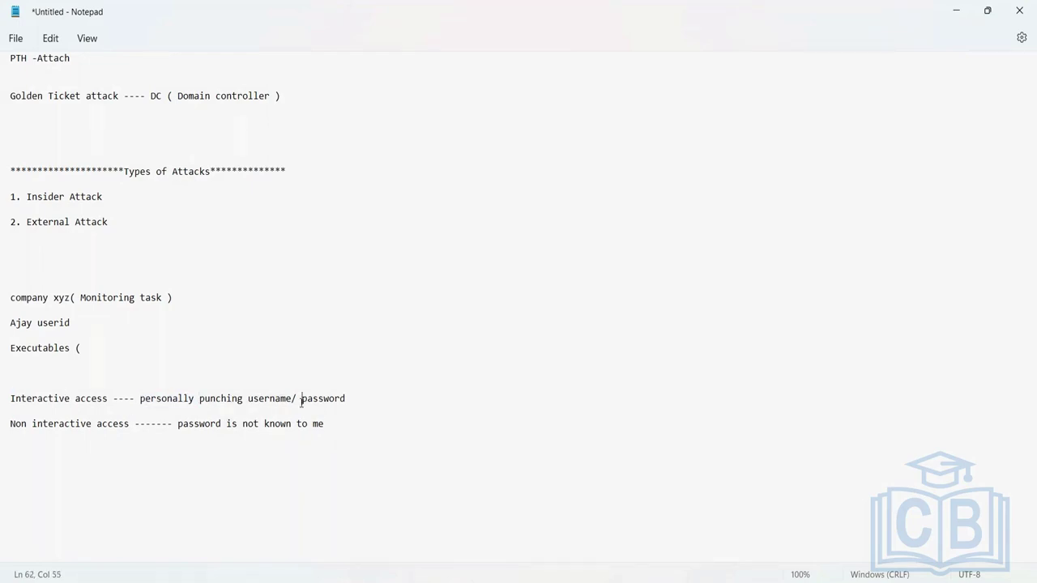
{"action": "double_click", "coordinate": [61, 423]}
{"action": "triple_click", "coordinate": [65, 429]}
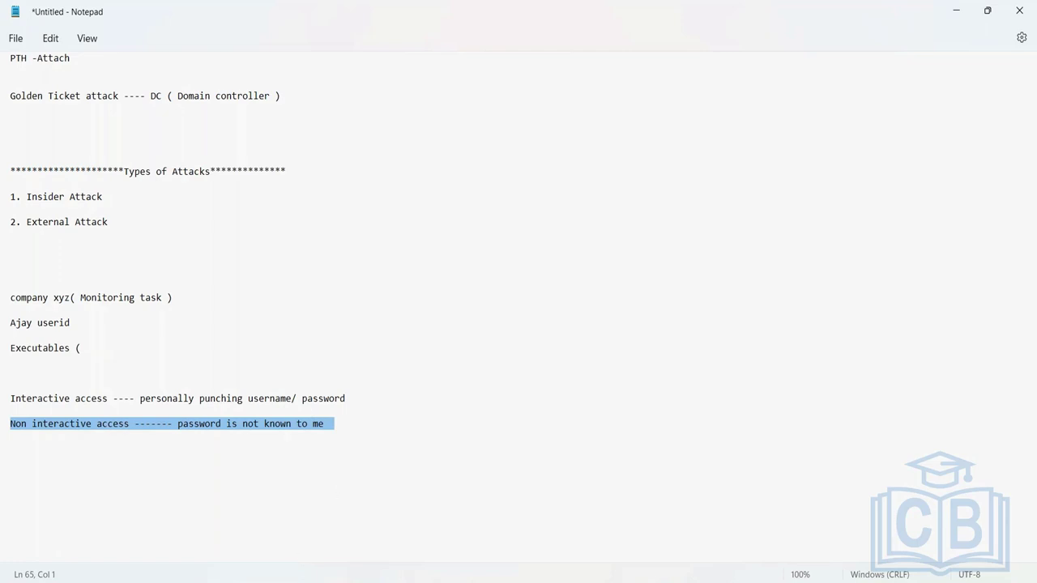
{"action": "left_click", "coordinate": [699, 512]}
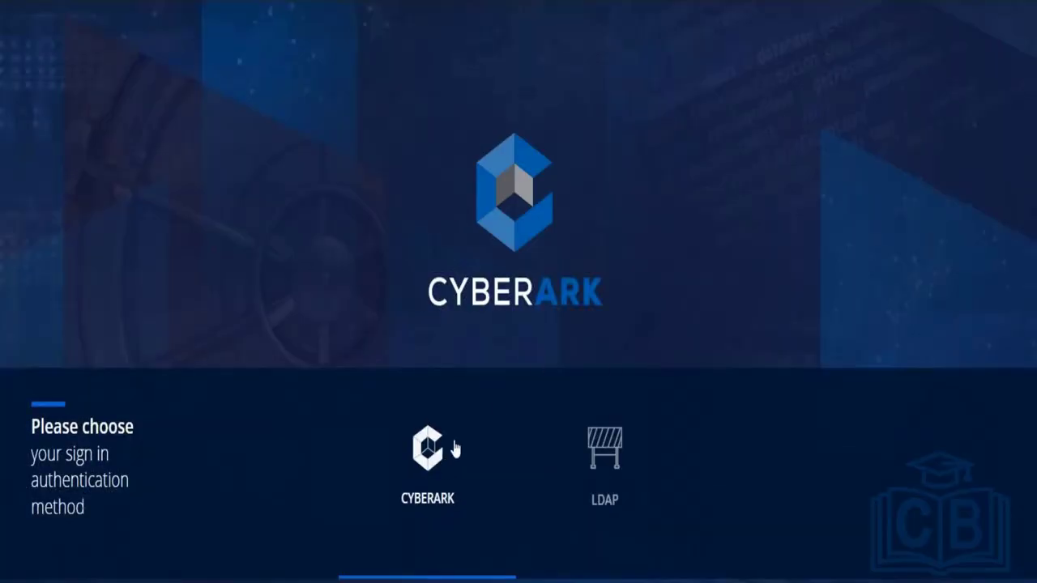
- Attempt a CyberArk-authenticated sign-in as administrator with the account password, which fails
{"action": "left_click", "coordinate": [455, 449]}
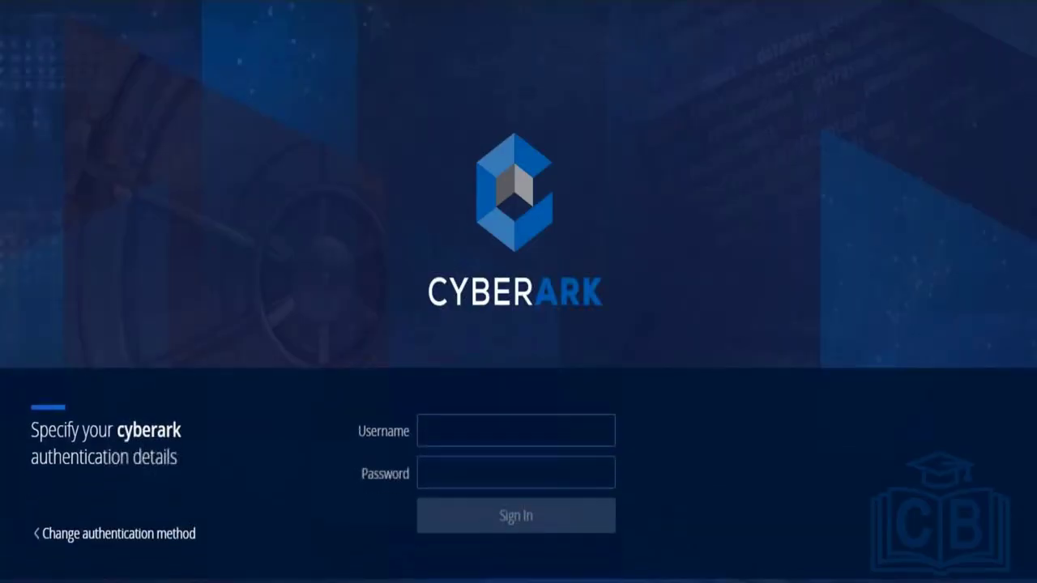
{"action": "type", "text": "adminstrator"}
{"action": "left_click", "coordinate": [516, 469]}
{"action": "type", "text": "Cyberark1"}
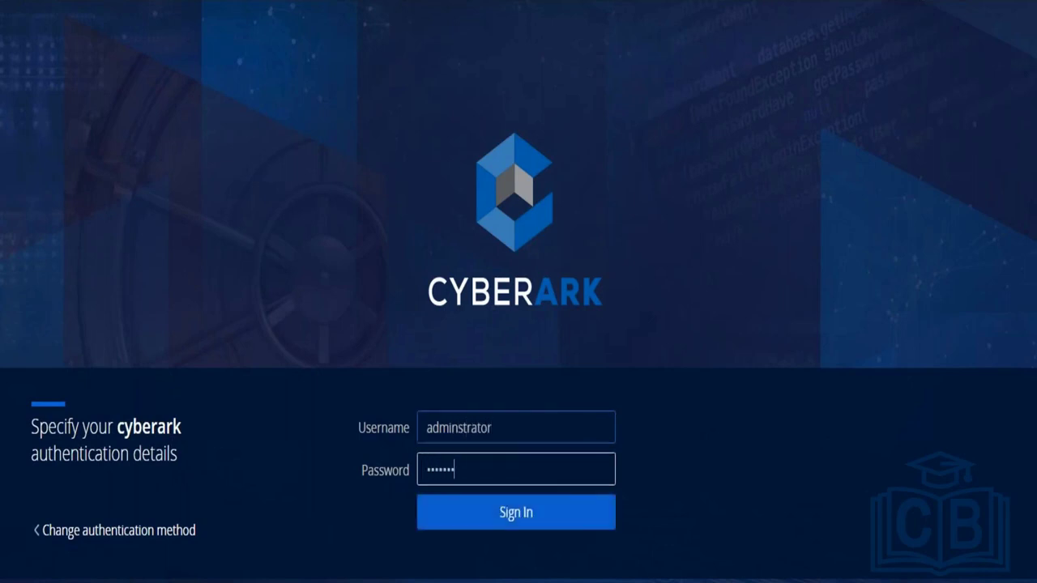
{"action": "key", "text": "Return"}
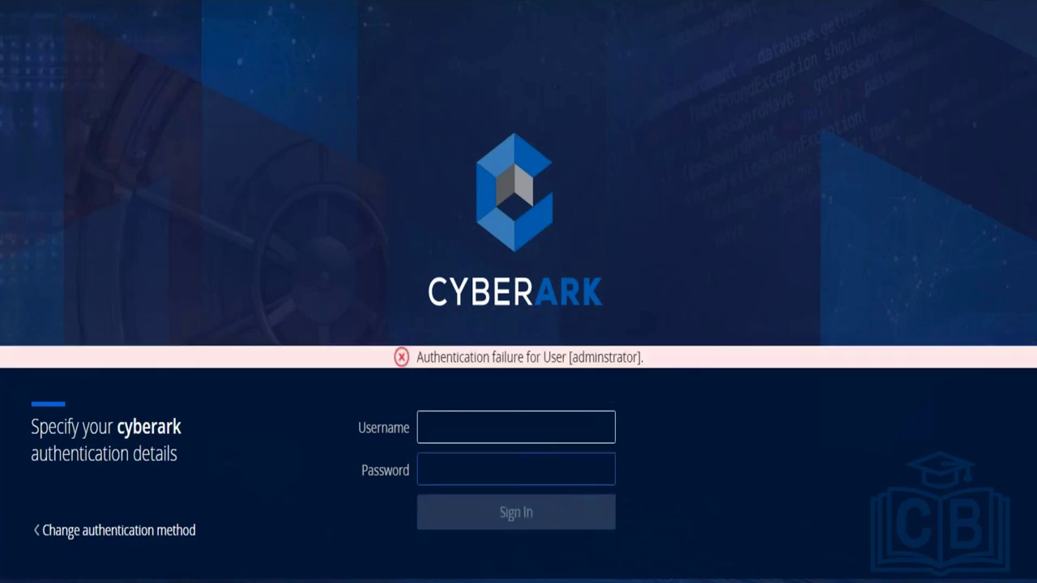
- Re-select CyberArk authentication and sign in again as administrator with the password
{"action": "left_click", "coordinate": [144, 533]}
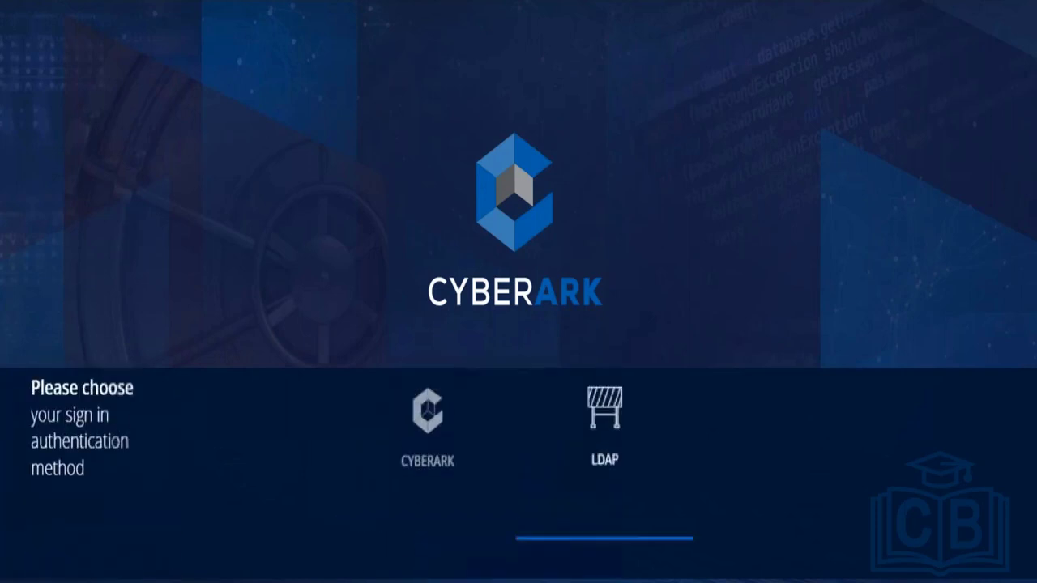
{"action": "left_click", "coordinate": [424, 456]}
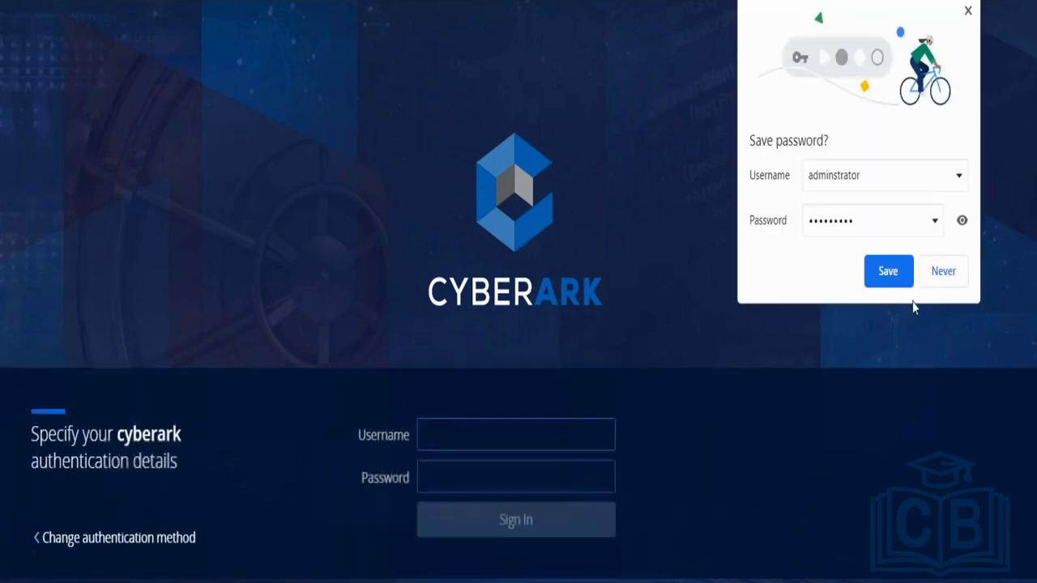
{"action": "left_click", "coordinate": [882, 283]}
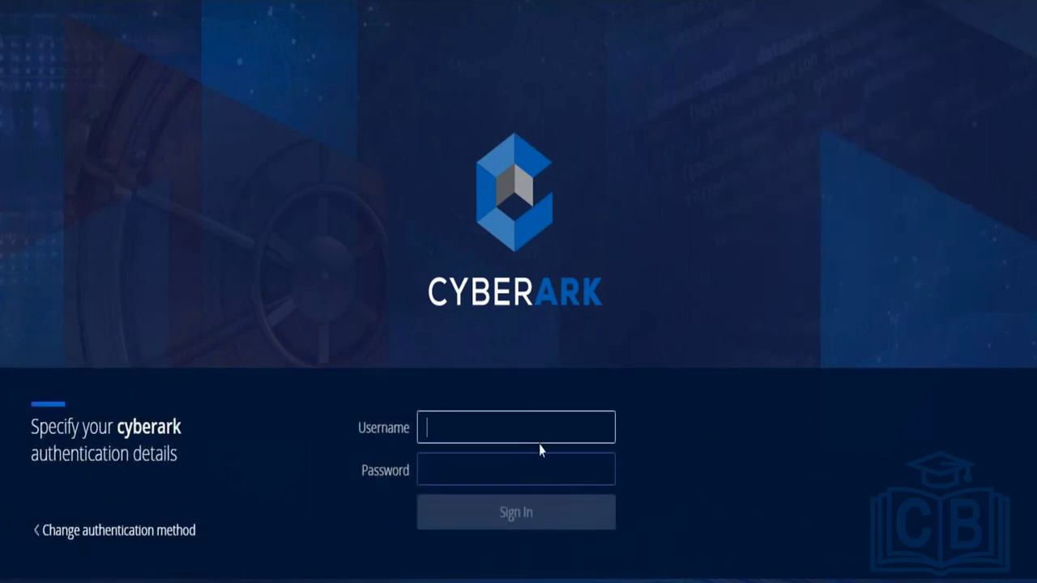
{"action": "type", "text": "administrator"}
{"action": "key", "text": "Tab"}
{"action": "type", "text": "********"}
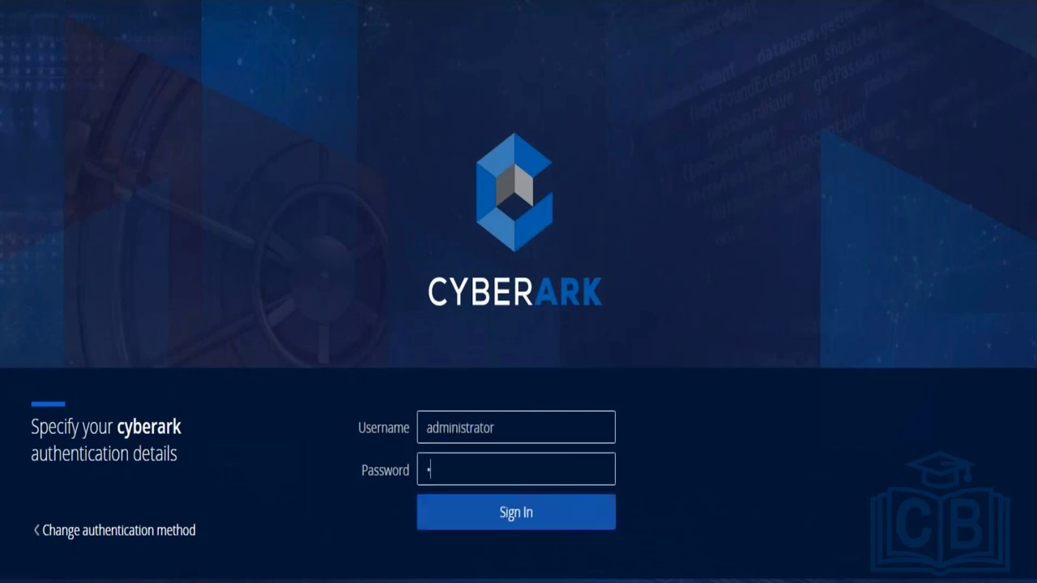
{"action": "type", "text": "*"}
{"action": "key", "text": "Return"}
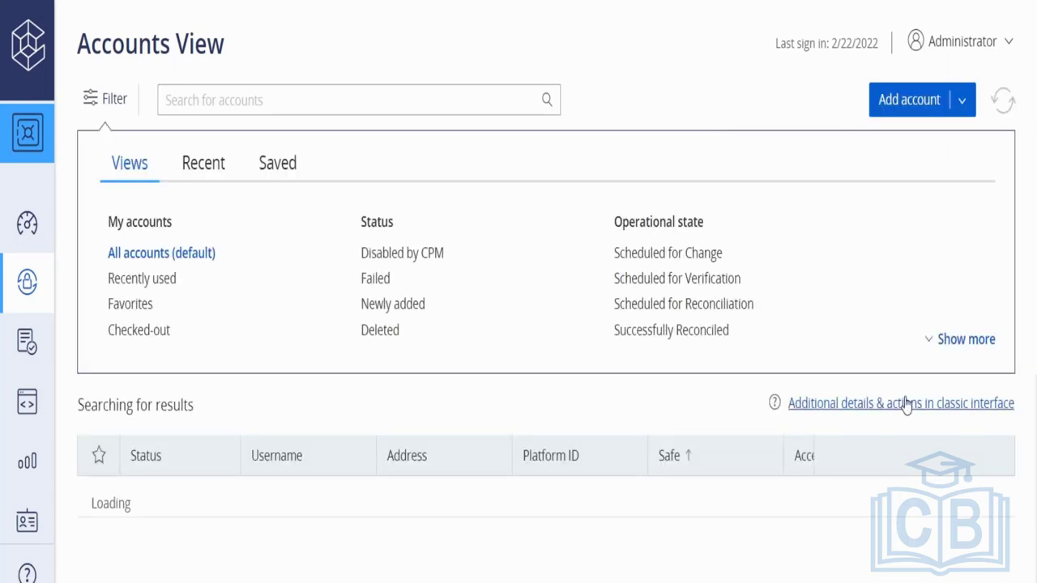
- Run an empty search in the classic interface and open the PSMConnect account in the PSM safe
{"action": "left_click", "coordinate": [906, 403]}
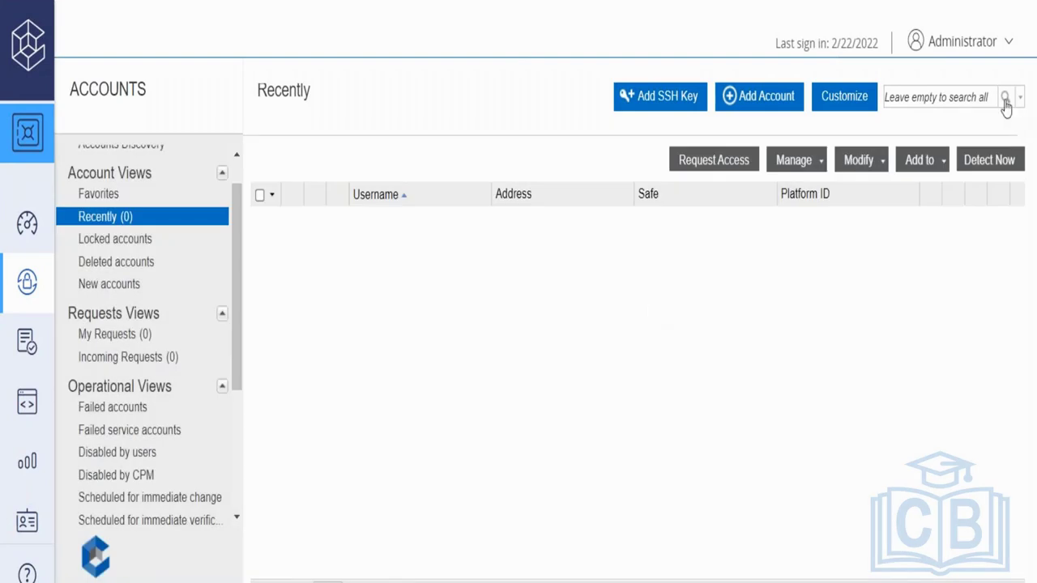
{"action": "left_click", "coordinate": [1004, 98]}
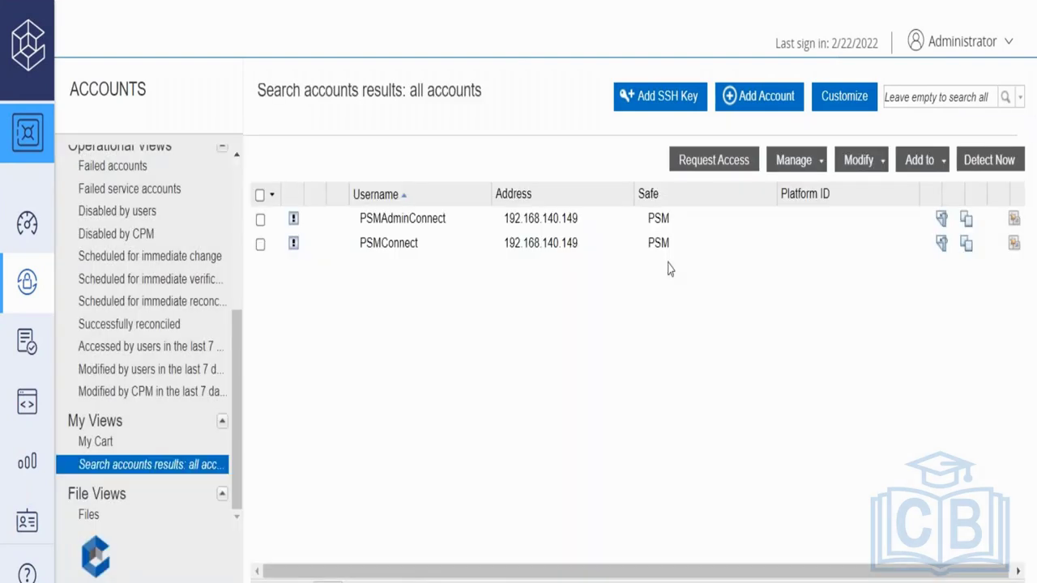
{"action": "left_click", "coordinate": [489, 250]}
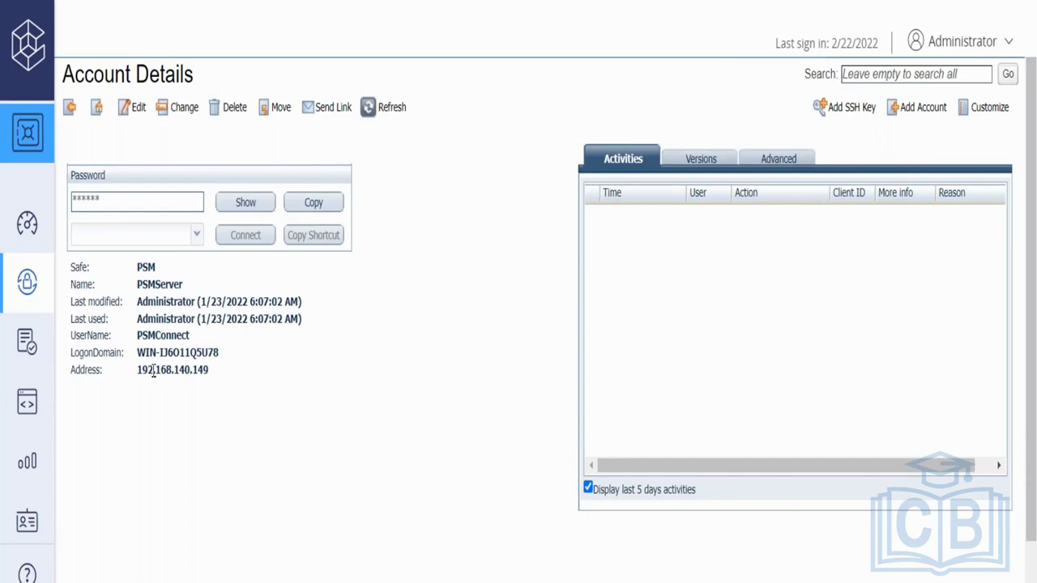
- Highlight the PSMConnect username and 192.168.140.149 address, then return to the 'CyberArk Breaks the Attack Chain' slide
{"action": "double_click", "coordinate": [153, 371]}
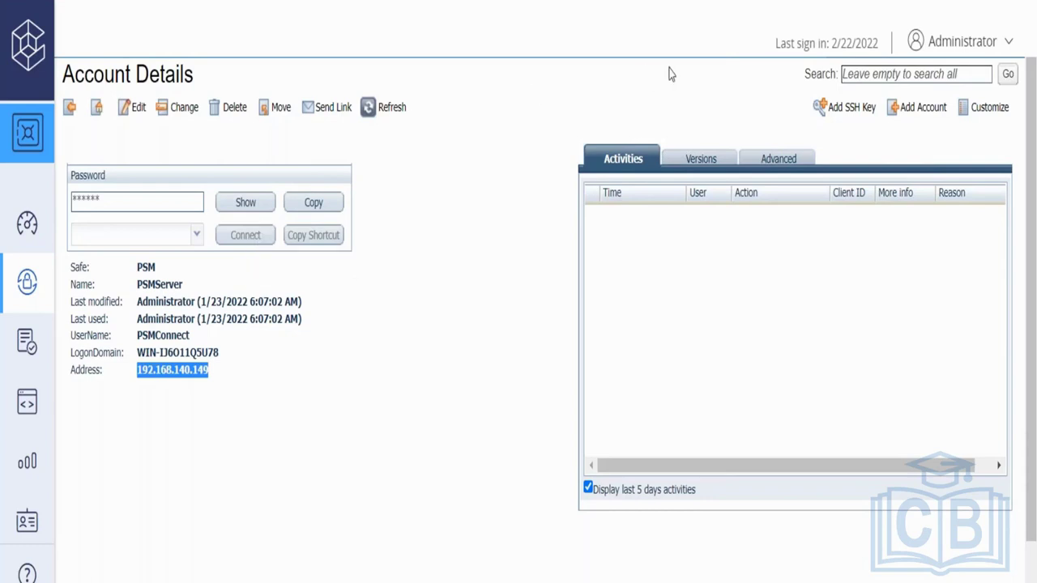
{"action": "double_click", "coordinate": [148, 337]}
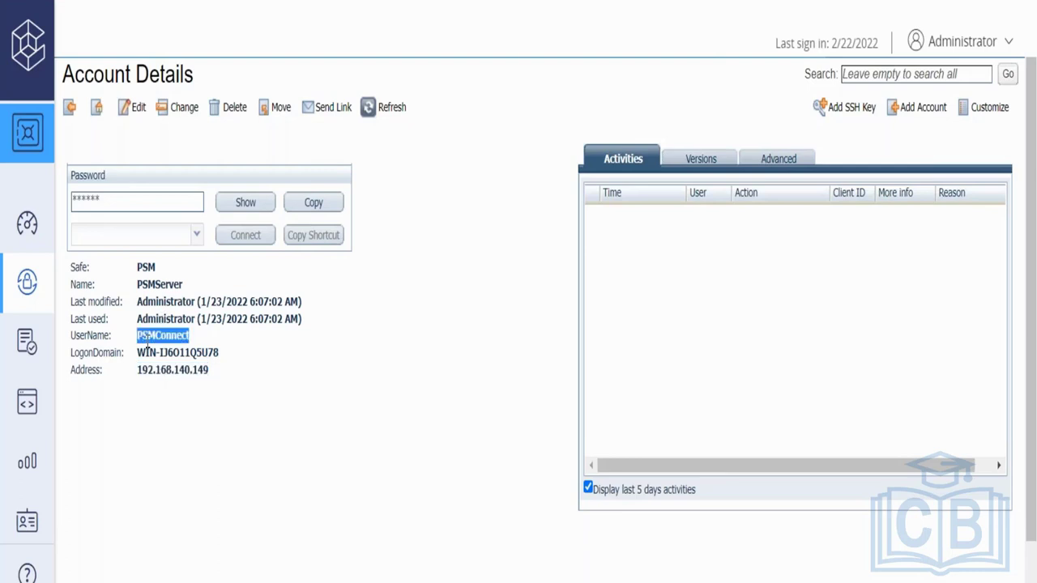
{"action": "double_click", "coordinate": [160, 371]}
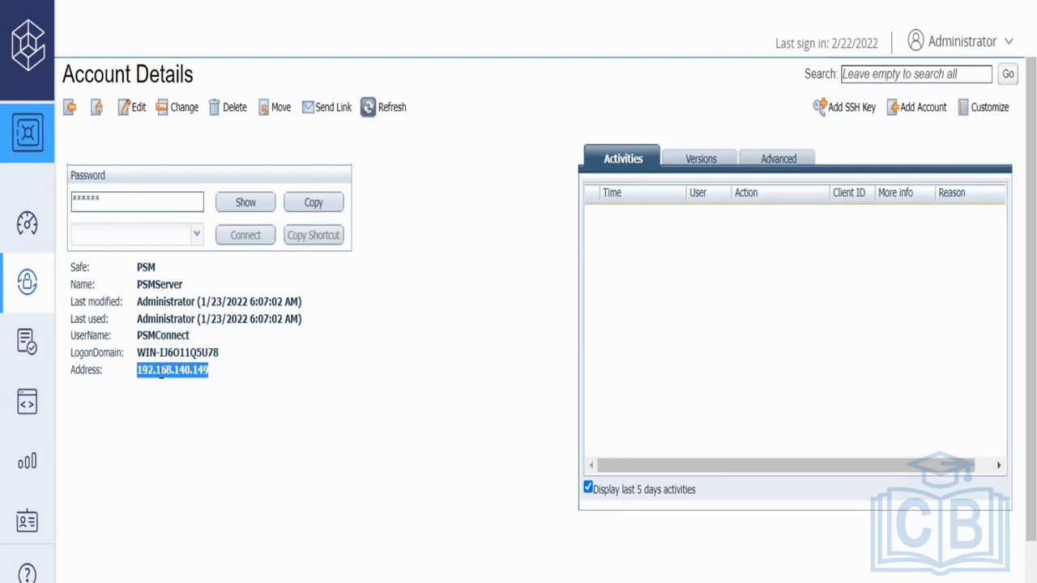
{"action": "double_click", "coordinate": [155, 335]}
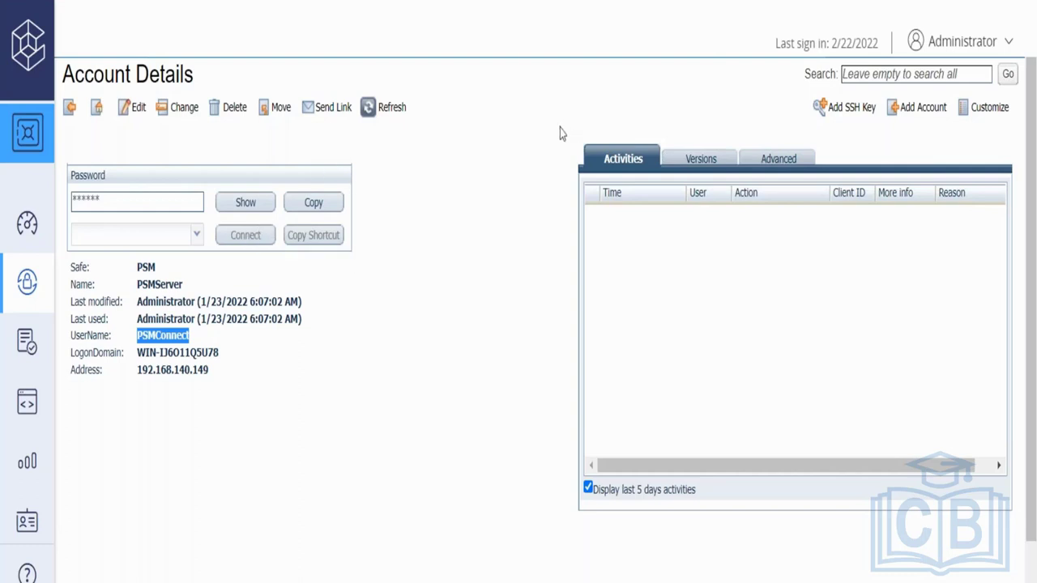
{"action": "double_click", "coordinate": [186, 369]}
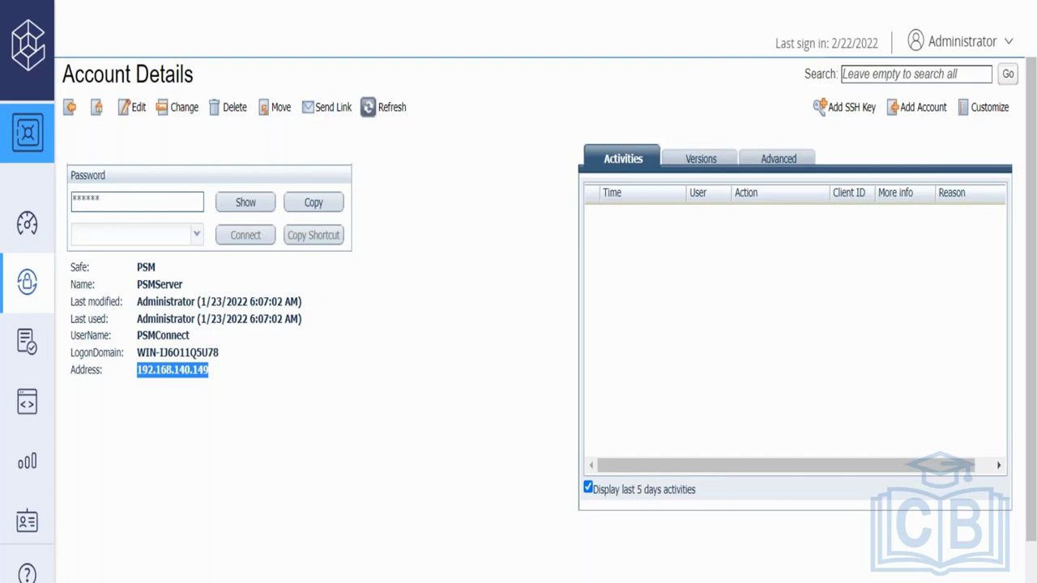
{"action": "key", "text": "alt+Tab"}
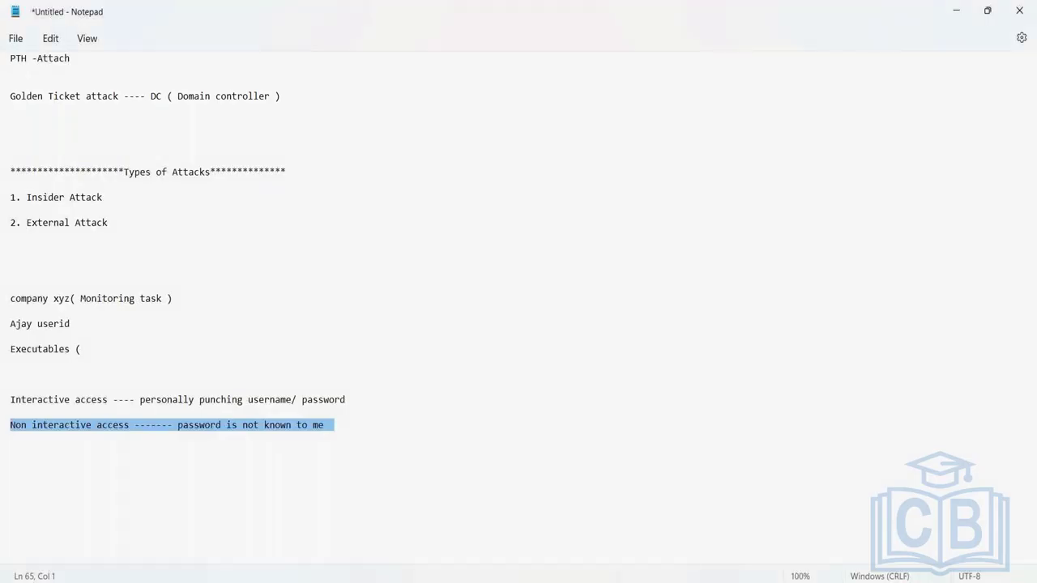
{"action": "key", "text": "alt+Tab"}
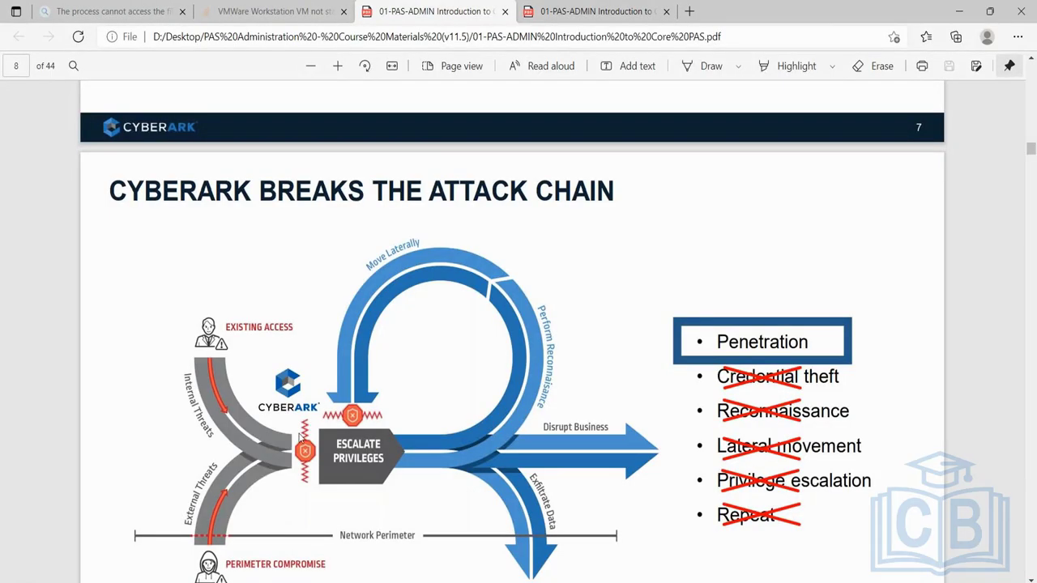
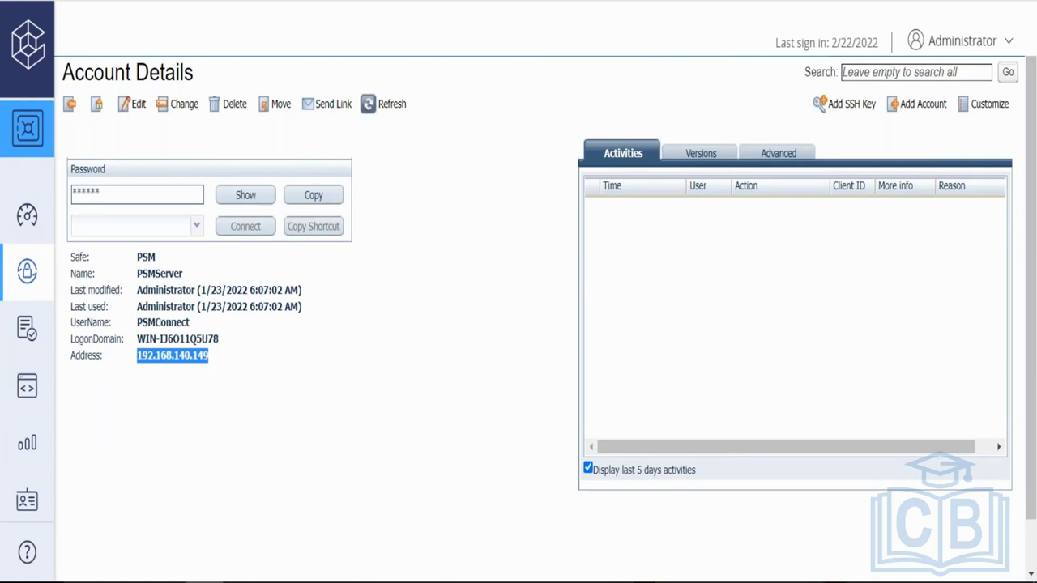
- Select the PSMServer account's user name PSMConnect, then bring the course PDF slide forward
{"action": "double_click", "coordinate": [163, 322]}
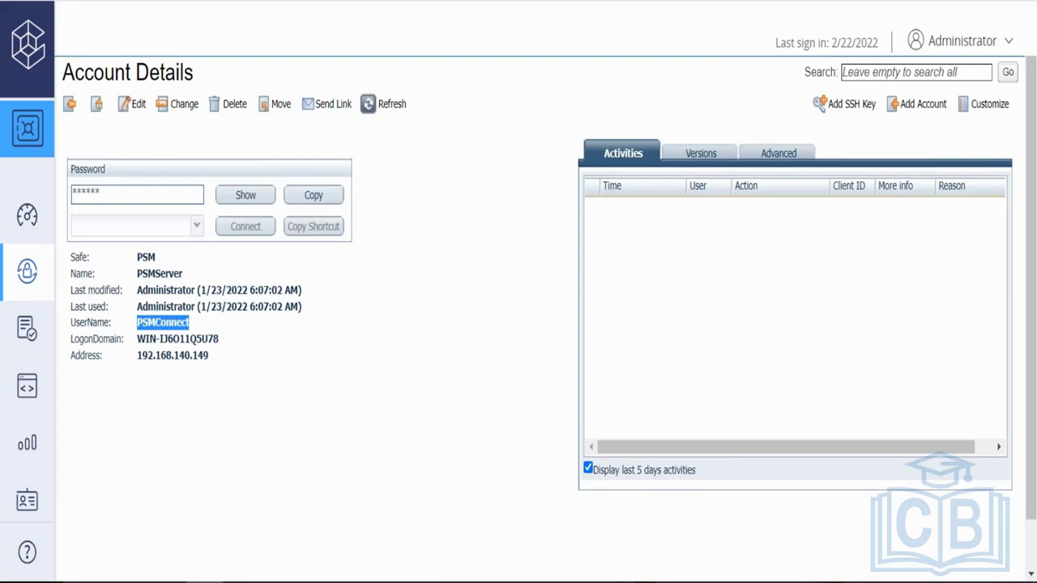
{"action": "key", "text": "alt+Tab"}
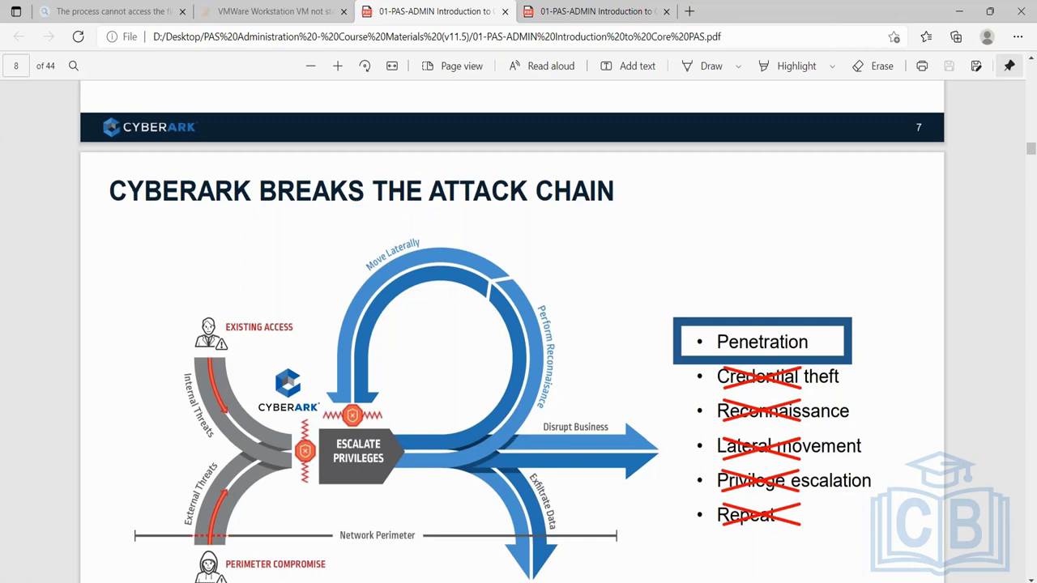
- Bring up the virtual machine thumbnails to reach the PVWA machine
{"action": "mouse_move", "coordinate": [437, 582]}
- Return to the PVWA machine's PSMServer account details page
{"action": "left_click", "coordinate": [448, 528]}
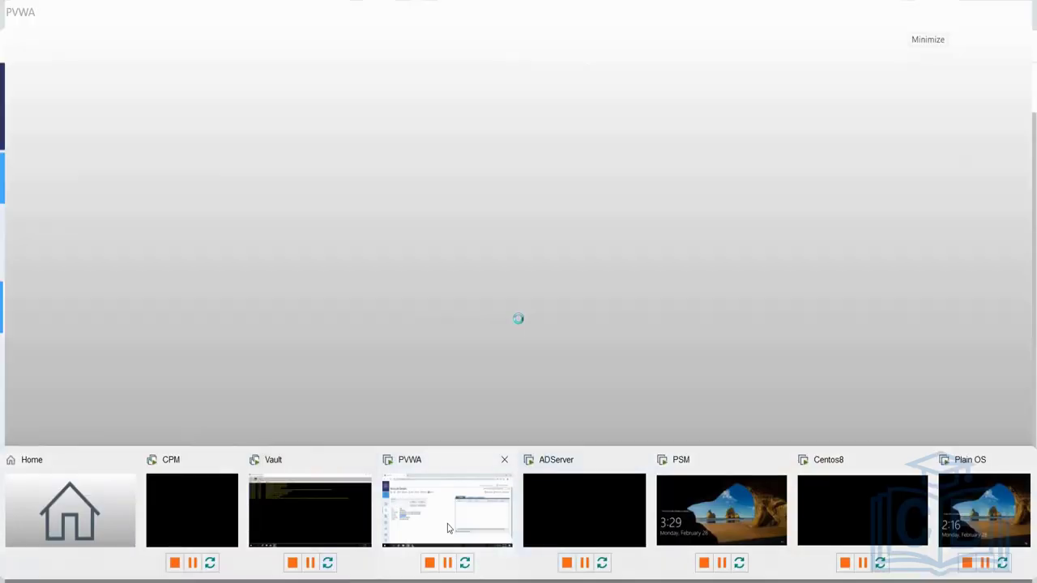
{"action": "left_click", "coordinate": [190, 353]}
{"action": "double_click", "coordinate": [190, 353]}
{"action": "left_click", "coordinate": [180, 350]}
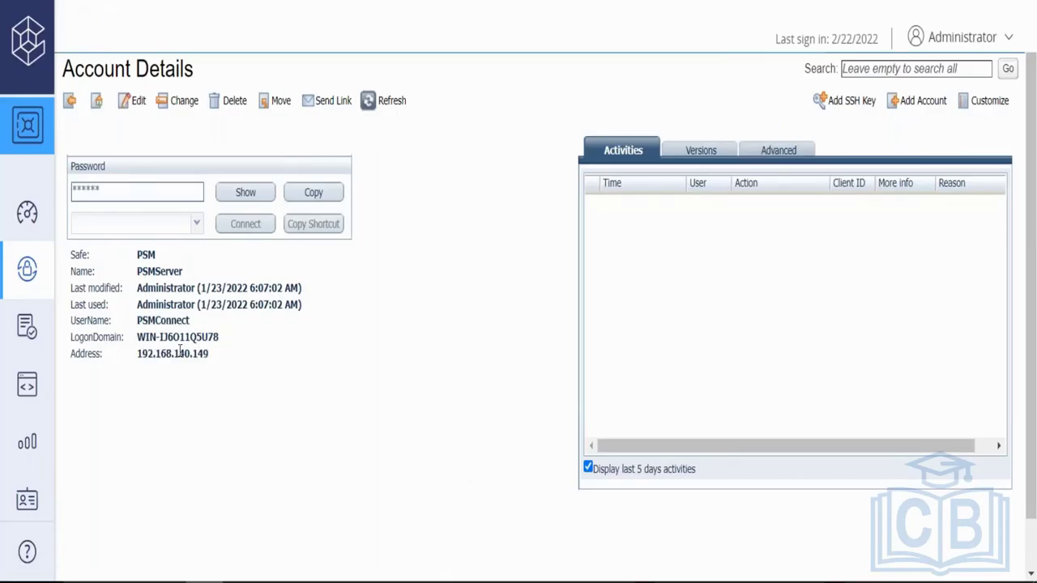
- Reveal the PSMServer password with reason 'test', then select the address 192.168.140.149
{"action": "left_click", "coordinate": [247, 192]}
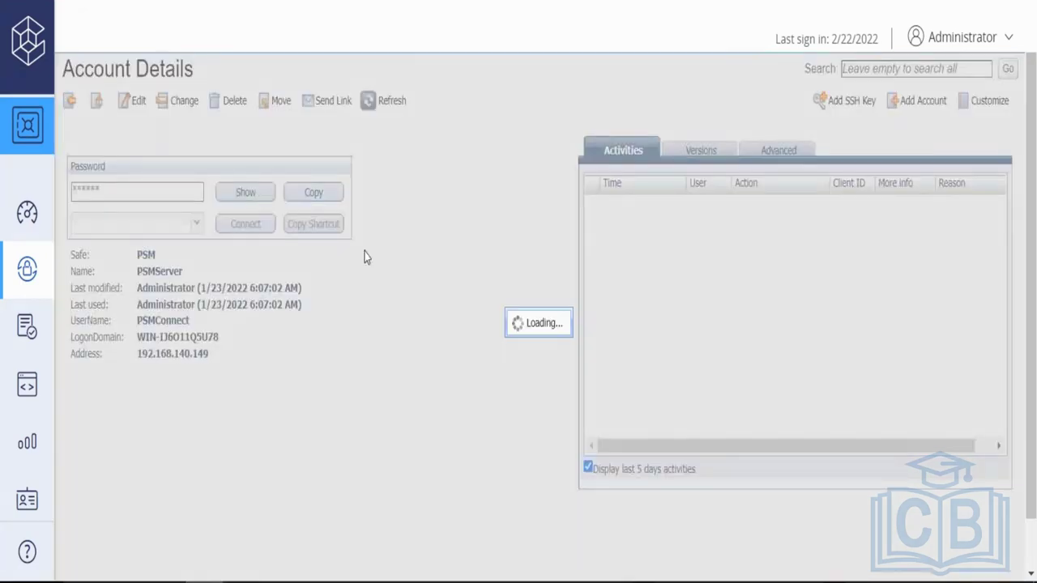
{"action": "type", "text": "test"}
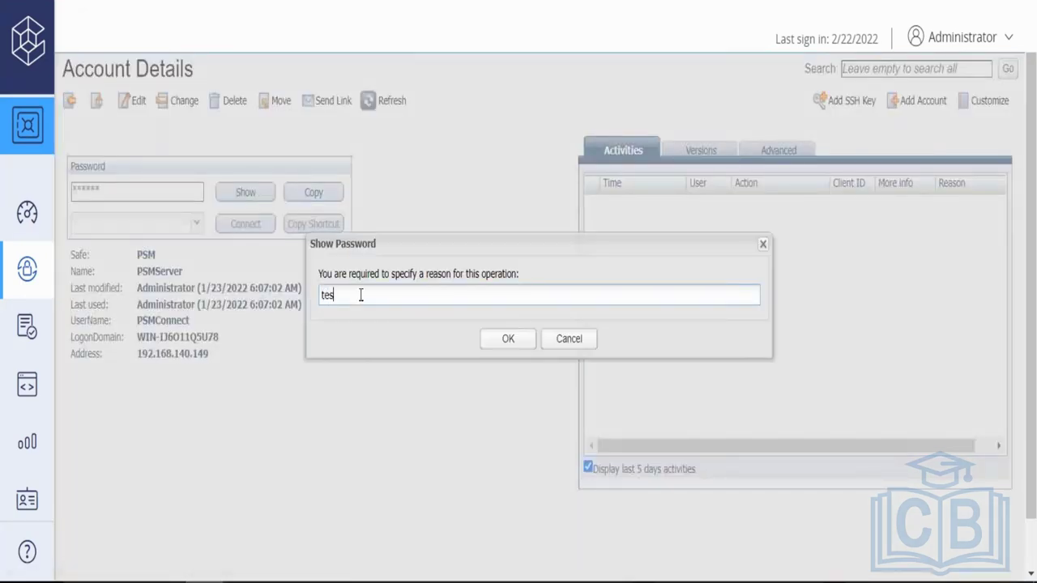
{"action": "left_click", "coordinate": [508, 340]}
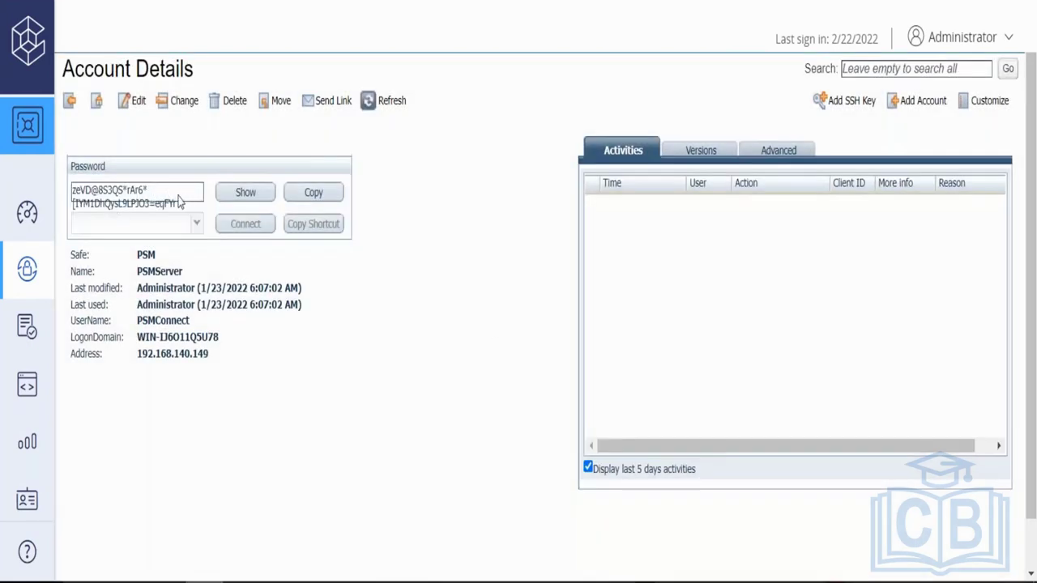
{"action": "double_click", "coordinate": [161, 361]}
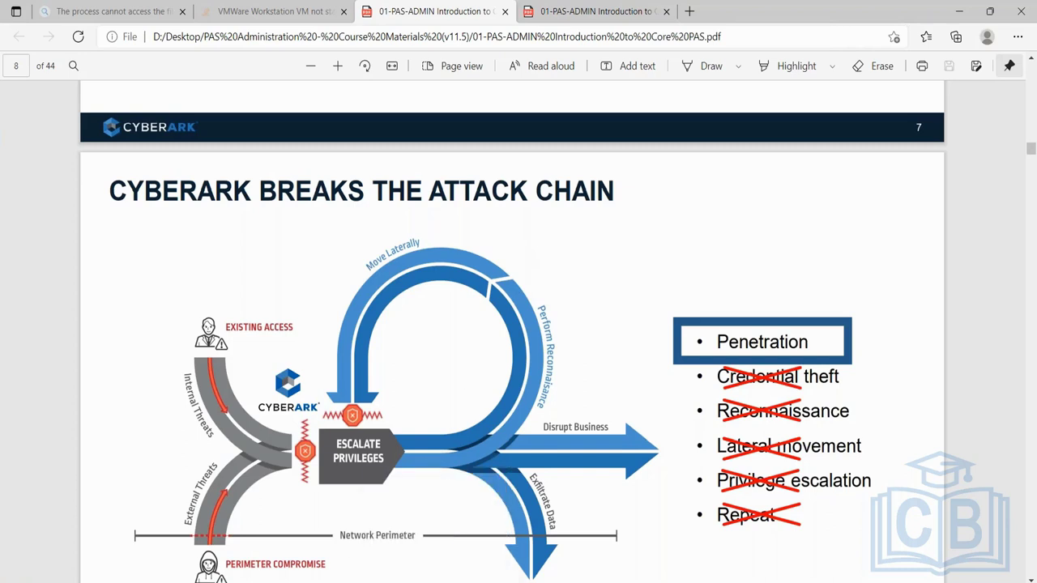
- Switch from the attack-chain slide to the Notepad notes
{"action": "key", "text": "alt+Tab"}
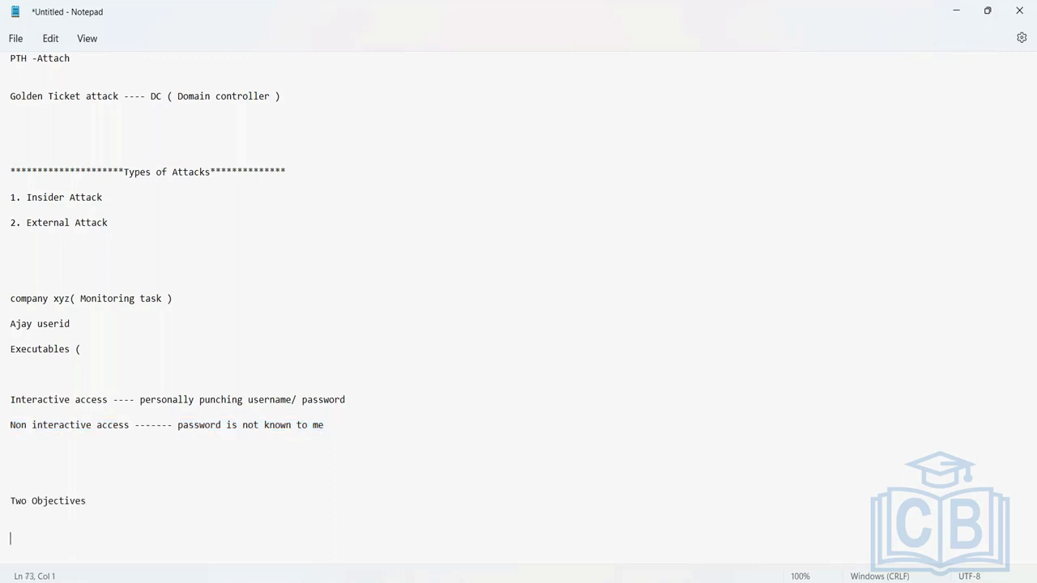
- Under the Two Objectives heading, start the item '1. Session managemnt --- a'
{"action": "key", "text": "Return"}
{"action": "key", "text": "Return"}
{"action": "key", "text": "Return"}
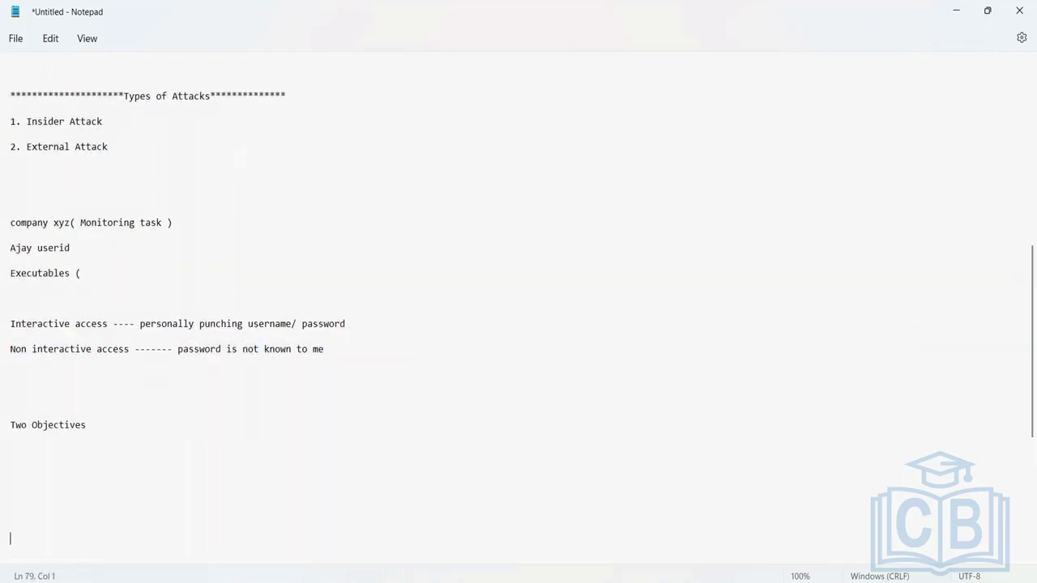
{"action": "left_click", "coordinate": [11, 500]}
{"action": "left_click", "coordinate": [10, 463]}
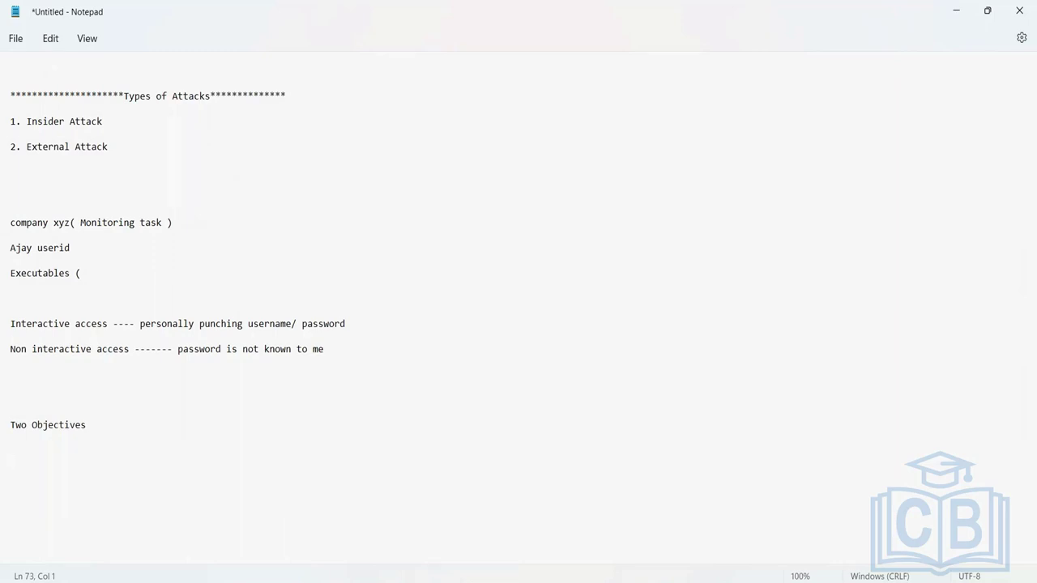
{"action": "left_click", "coordinate": [10, 450]}
{"action": "type", "text": "1. Session managemnt "}
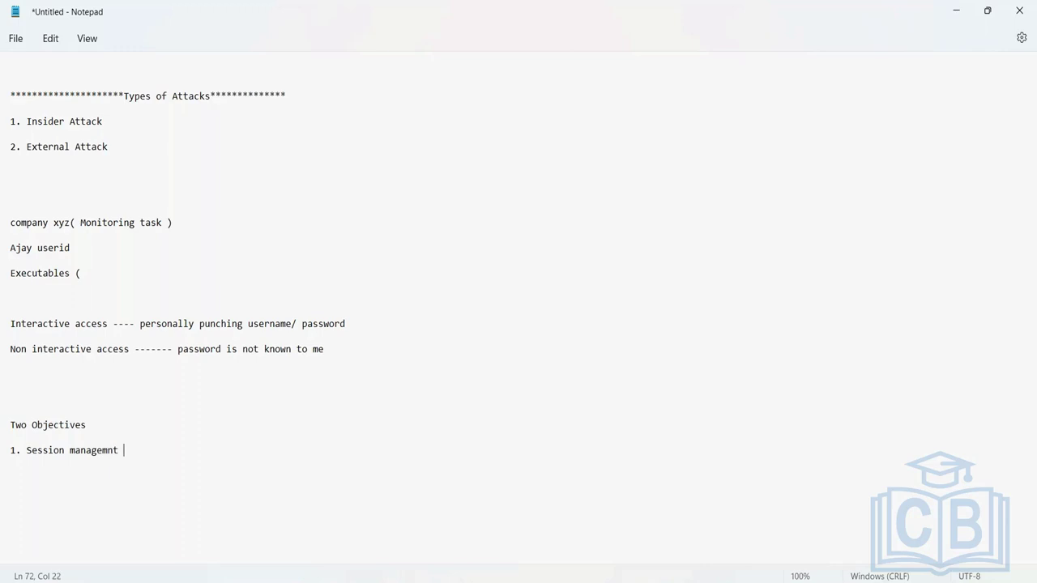
{"action": "type", "text": "--- a"}
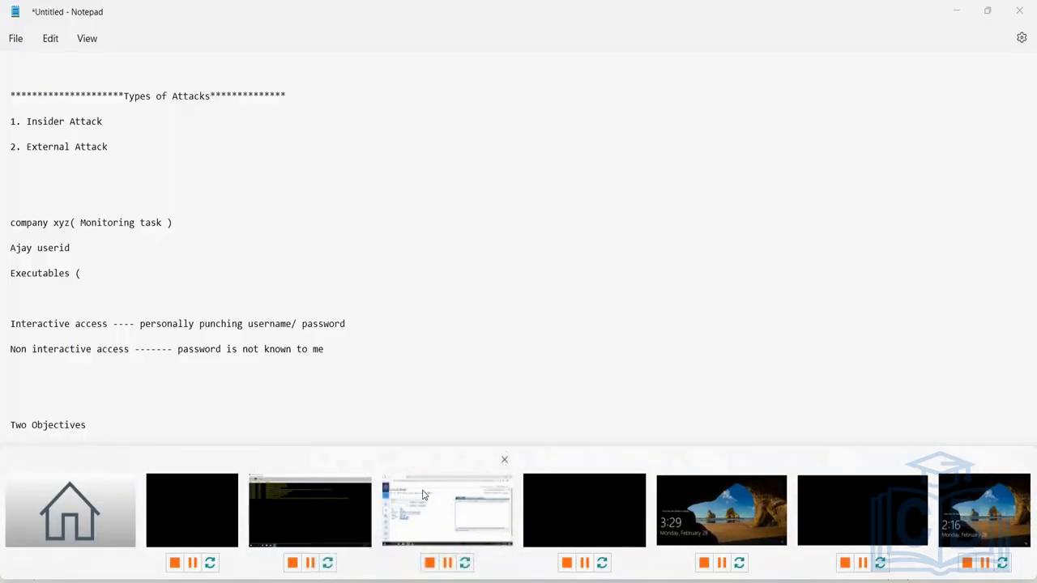
- On the PVWA machine, go to Administration and open Platform Management under Component Settings
{"action": "left_click", "coordinate": [422, 494]}
{"action": "mouse_move", "coordinate": [11, 304]}
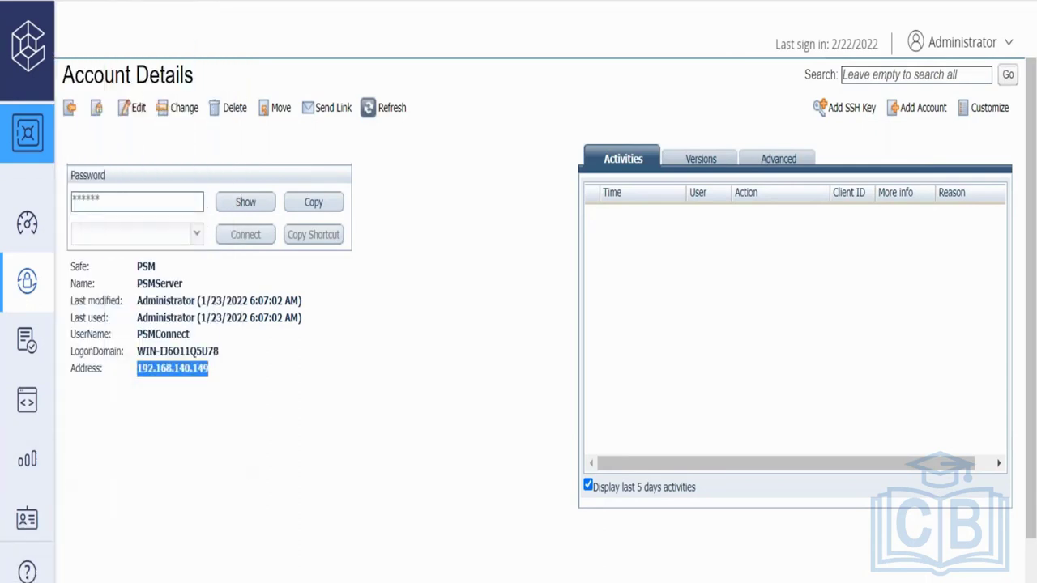
{"action": "mouse_move", "coordinate": [33, 517]}
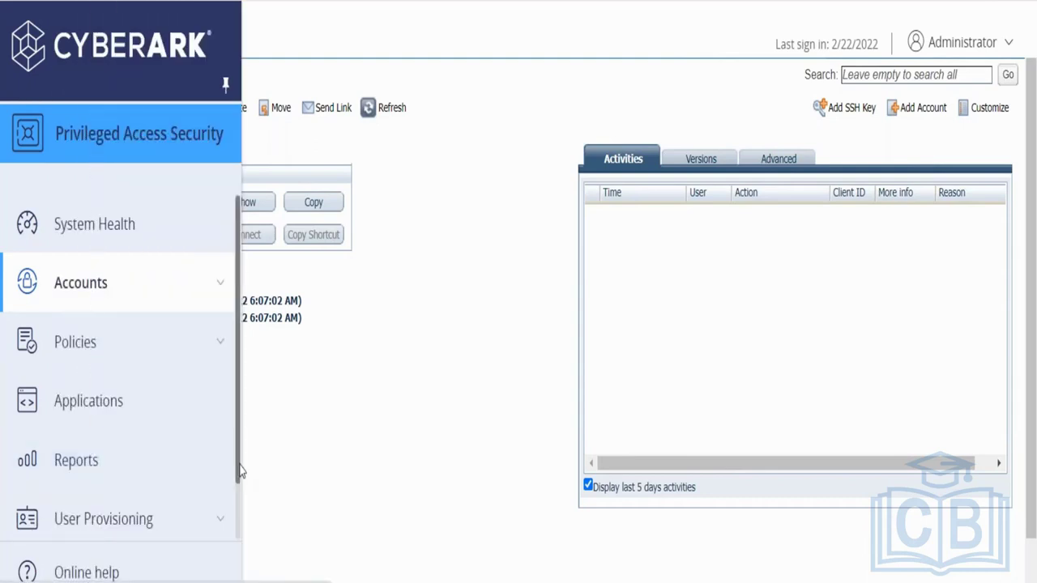
{"action": "left_click_drag", "start_coordinate": [240, 473], "coordinate": [238, 555]}
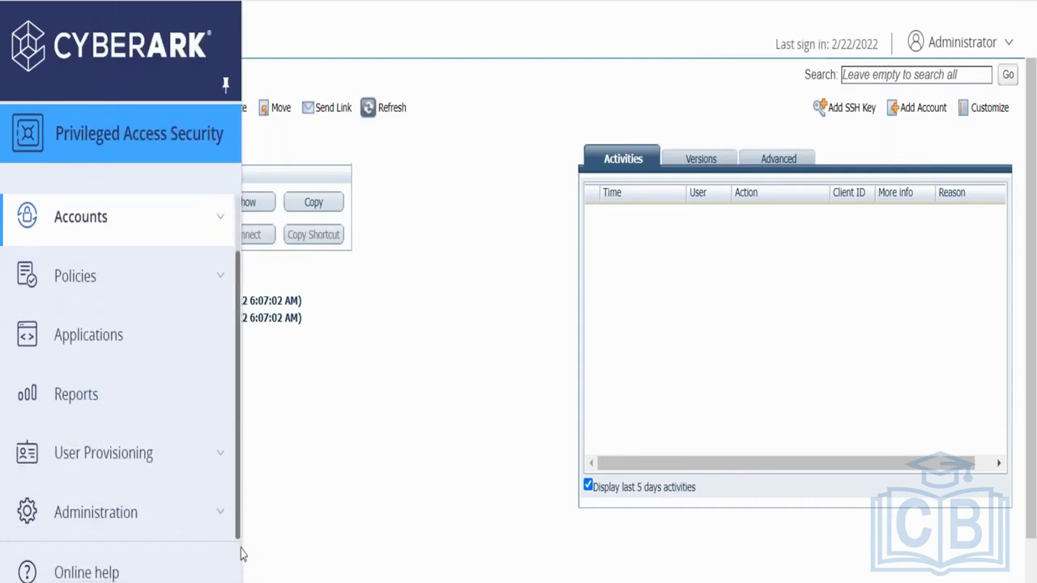
{"action": "left_click", "coordinate": [156, 527]}
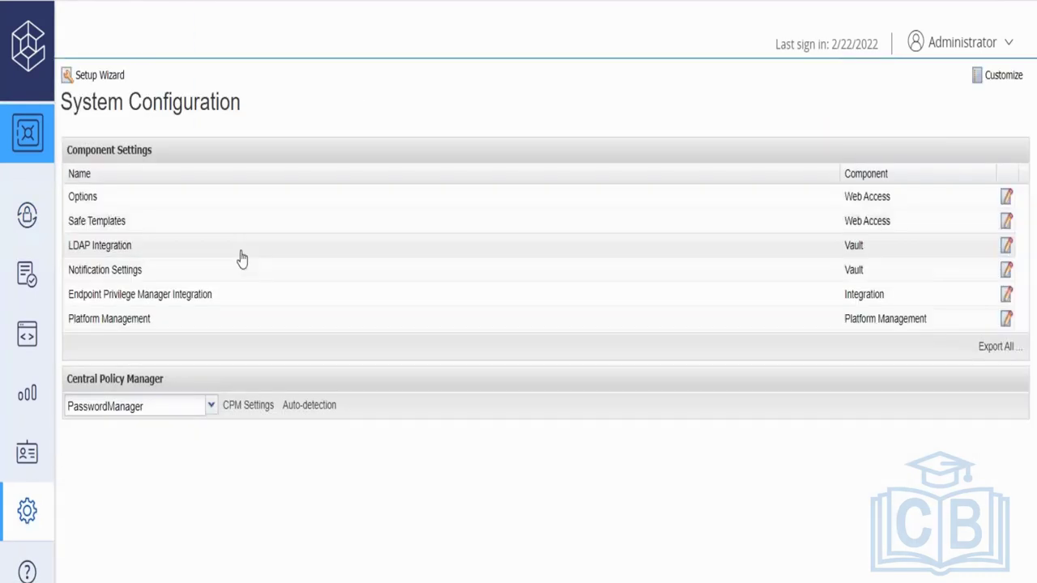
{"action": "left_click", "coordinate": [116, 201]}
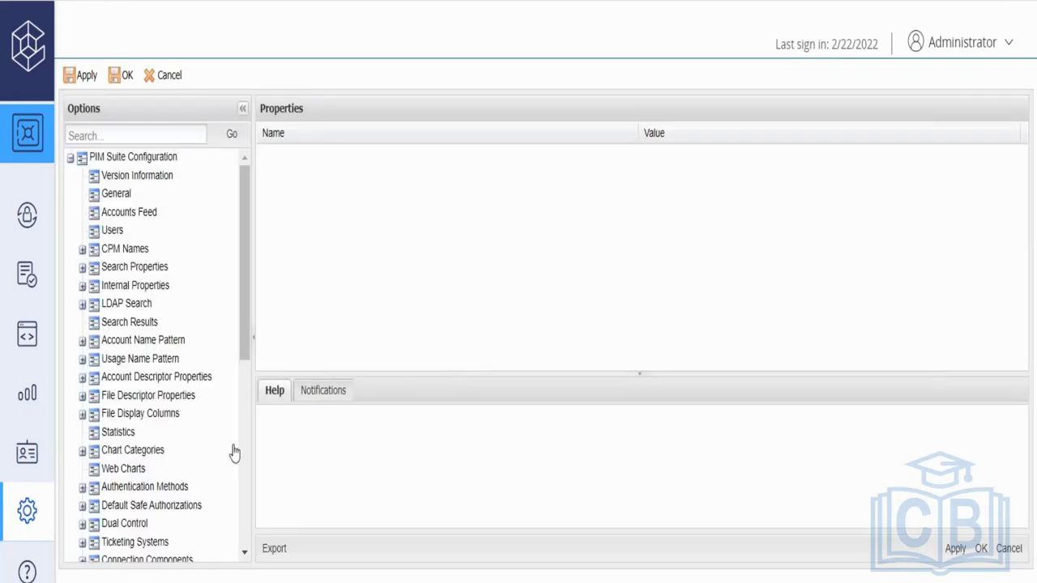
- Expand Connection Components in the Options tree to list SSH, RDP, PuTTY and PSM components
{"action": "scroll", "coordinate": [243, 508], "scroll_direction": "down", "scroll_amount": 5}
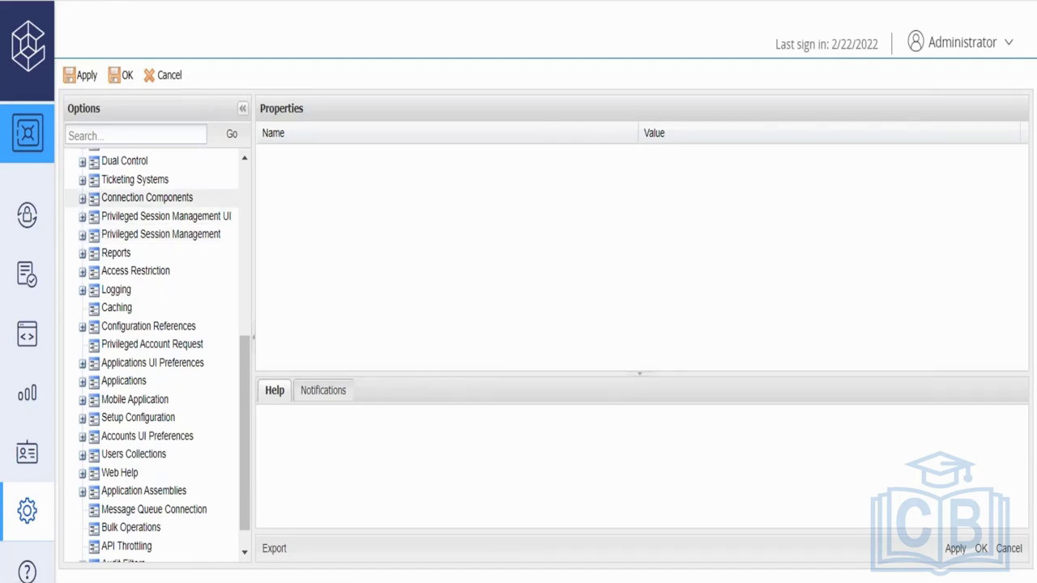
{"action": "left_click", "coordinate": [82, 197]}
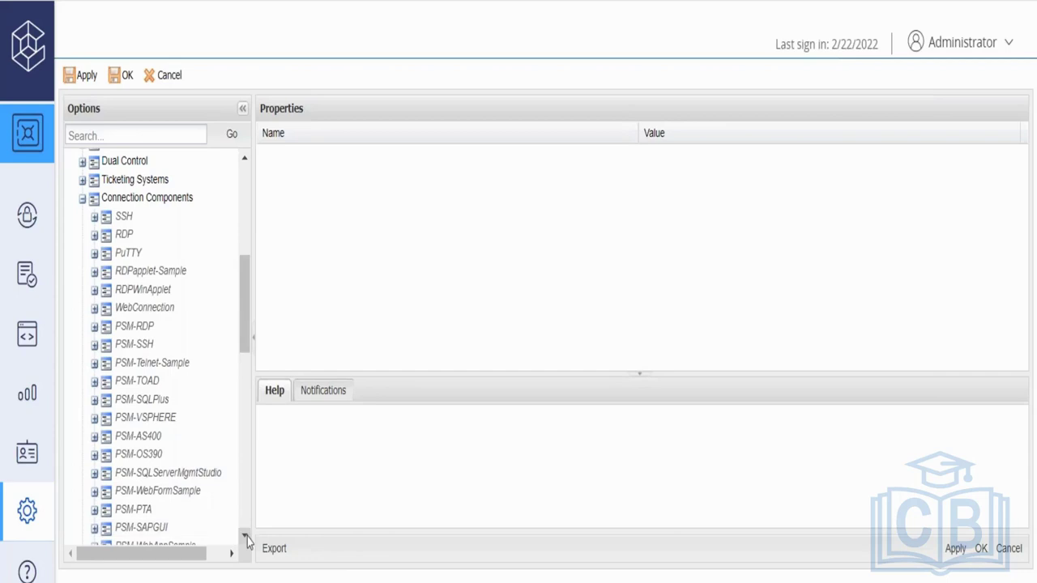
{"action": "scroll", "coordinate": [247, 541], "scroll_direction": "down", "scroll_amount": 4}
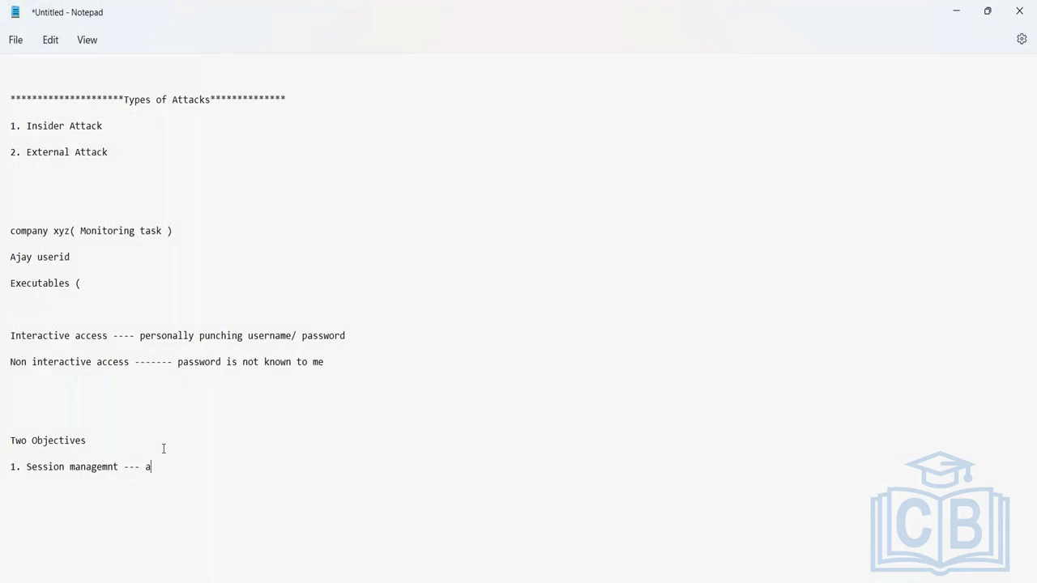
- Describe session management as 'capability to connect and injecting credentials into target assets', then start '2. Password Managemnt----'
{"action": "type", "text": "capability to connect"}
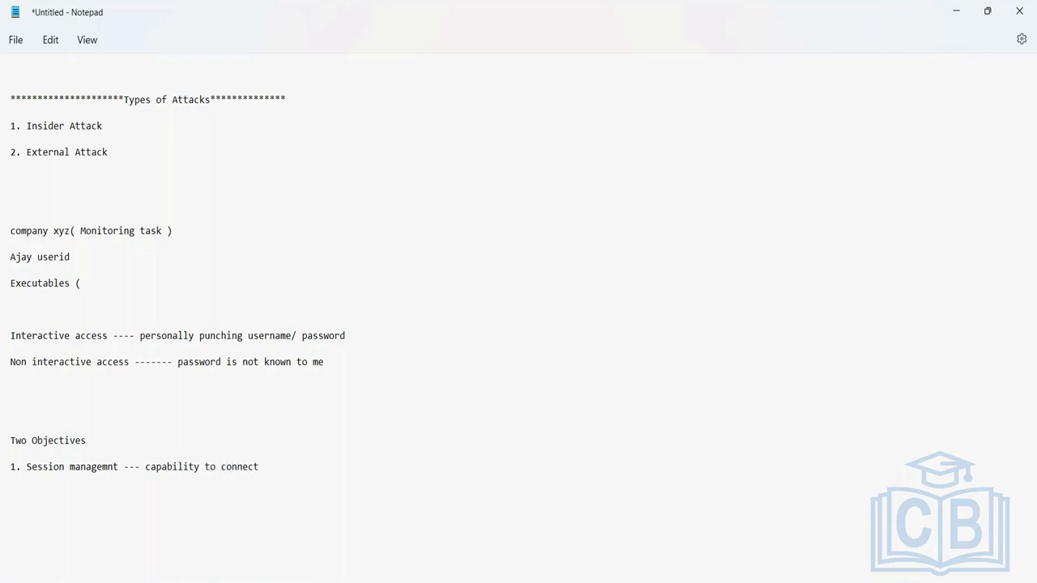
{"action": "type", "text": " and injecting creden"}
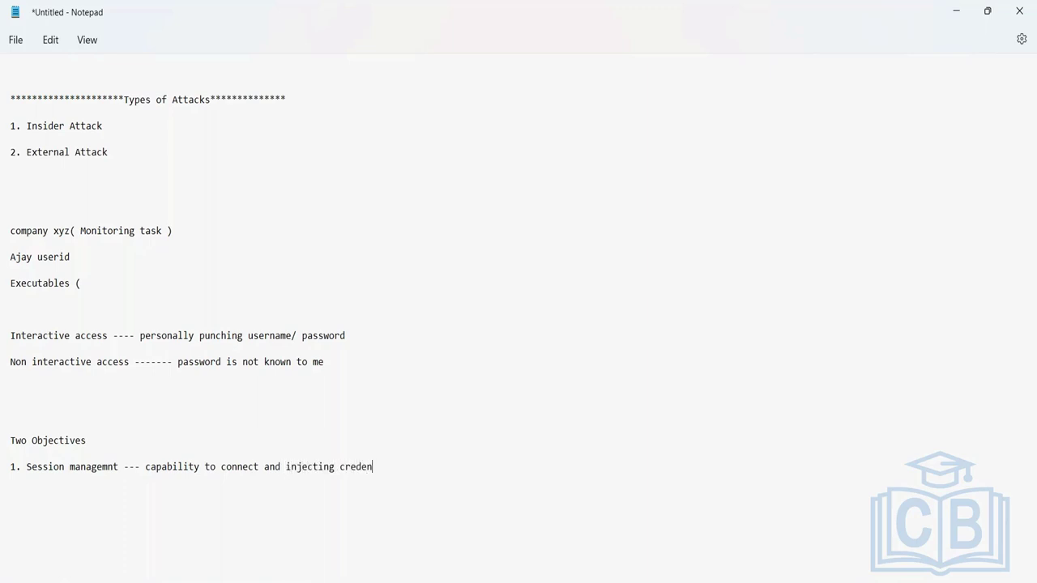
{"action": "type", "text": "tials into target assets"}
{"action": "key", "text": "Return"}
{"action": "type", "text": "2."}
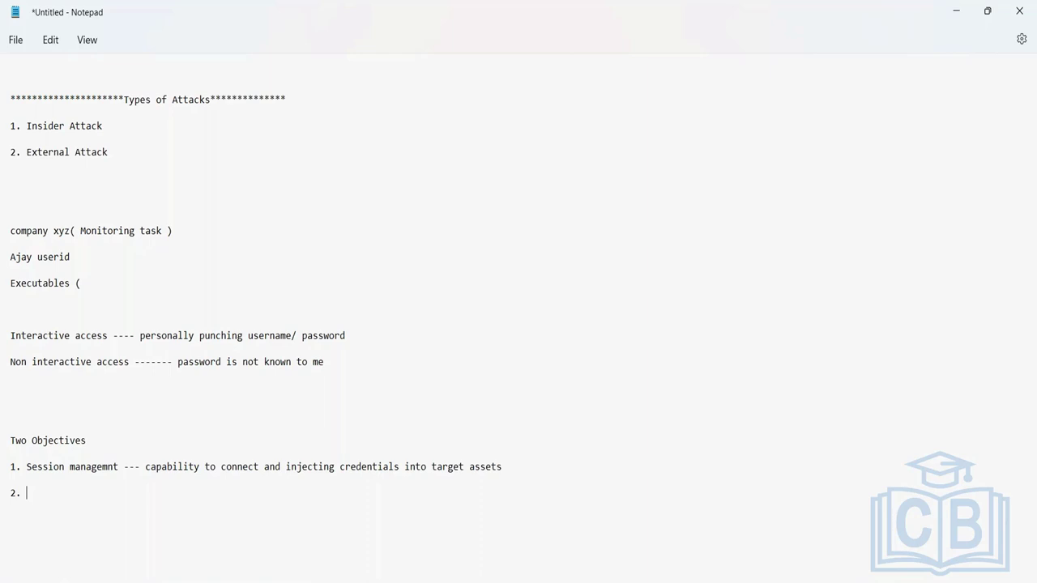
{"action": "type", "text": "Password Managemnt 0-"}
{"action": "key", "text": "BackSpace"}
{"action": "key", "text": "BackSpace"}
{"action": "key", "text": "BackSpace"}
{"action": "type", "text": "----"}
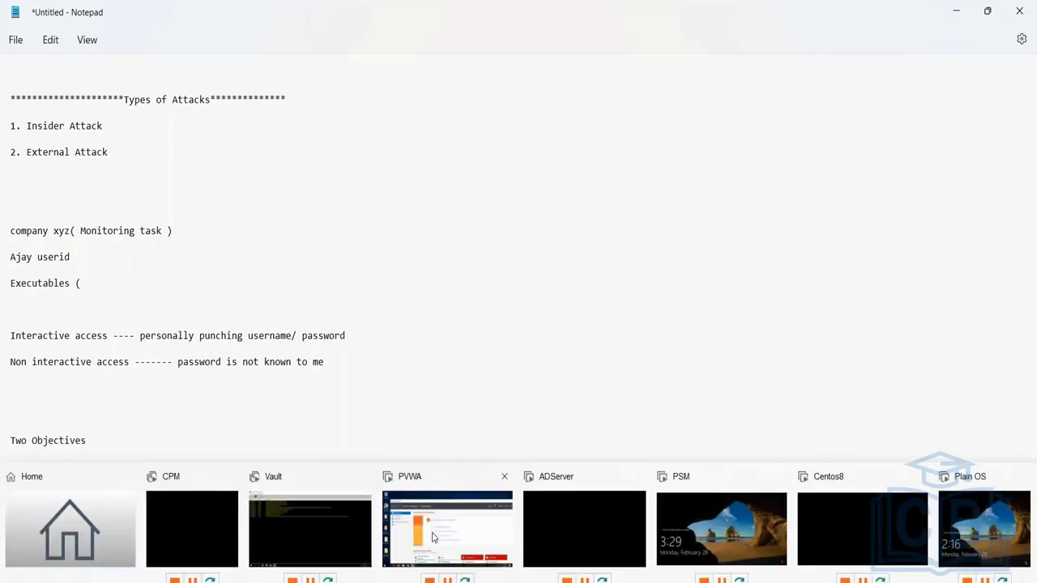
- Return to the PVWA machine and minimize Server Manager to reveal the Options page
{"action": "left_click", "coordinate": [435, 538]}
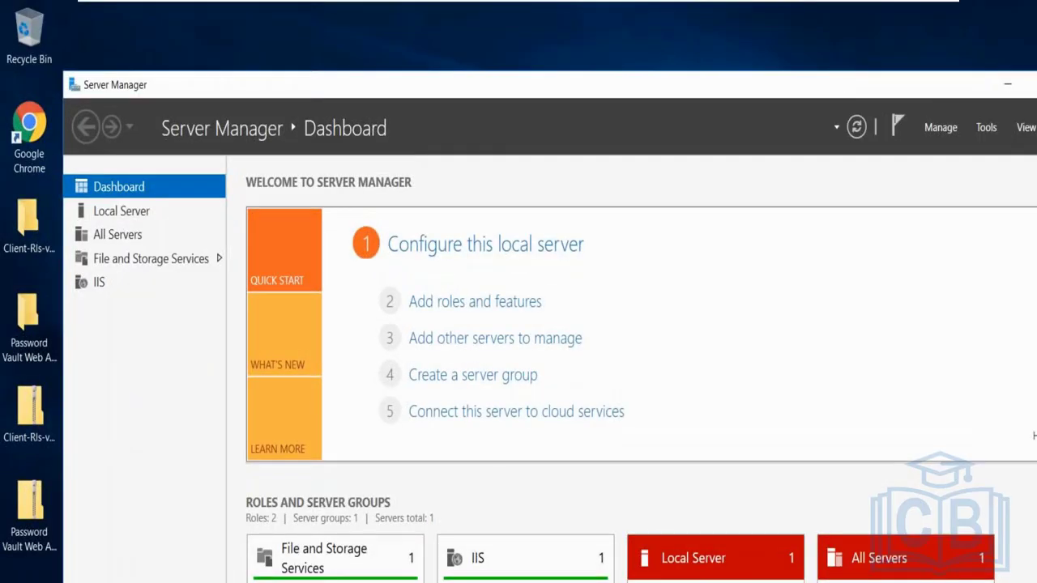
{"action": "left_click", "coordinate": [1005, 89]}
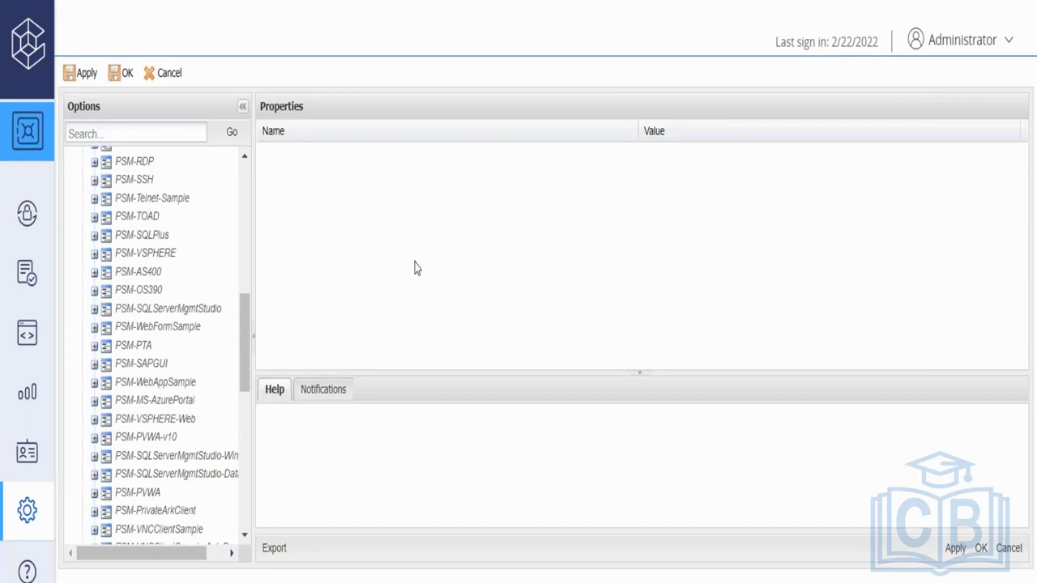
- Cancel out of Options, open Safe Templates, then cancel back to System Configuration
{"action": "left_click", "coordinate": [162, 74]}
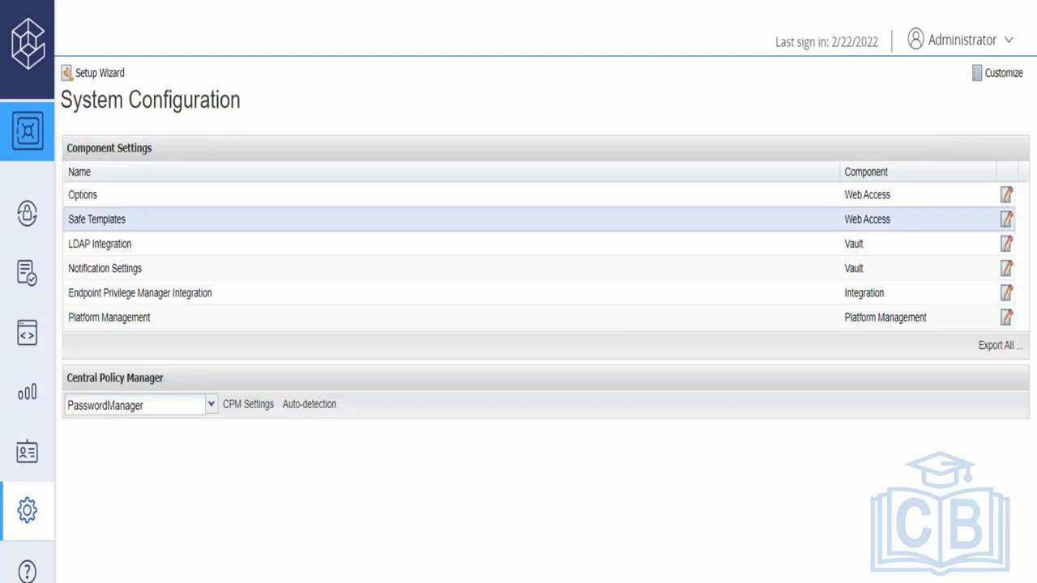
{"action": "left_click", "coordinate": [97, 219]}
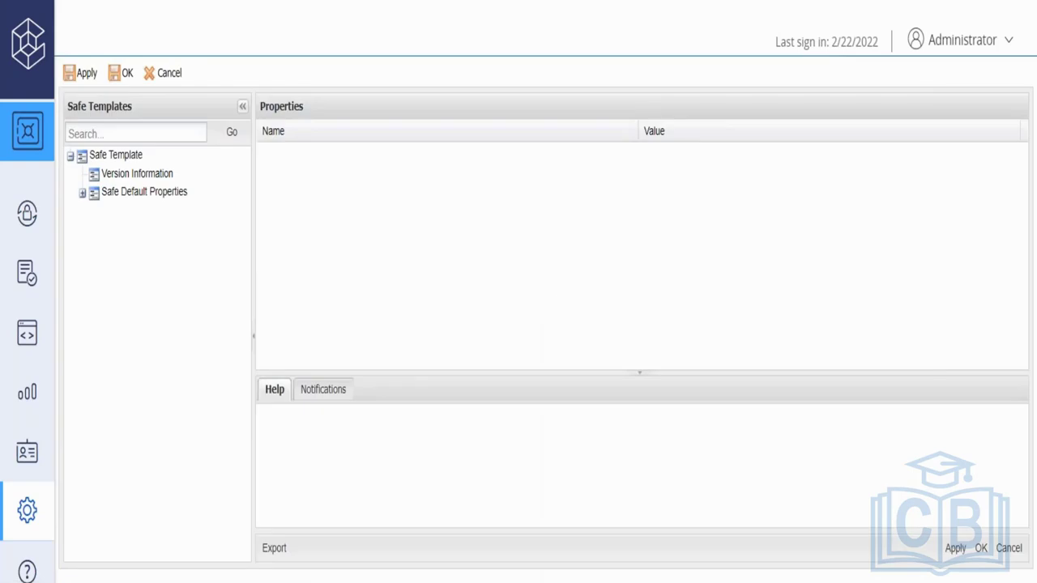
{"action": "left_click", "coordinate": [160, 78]}
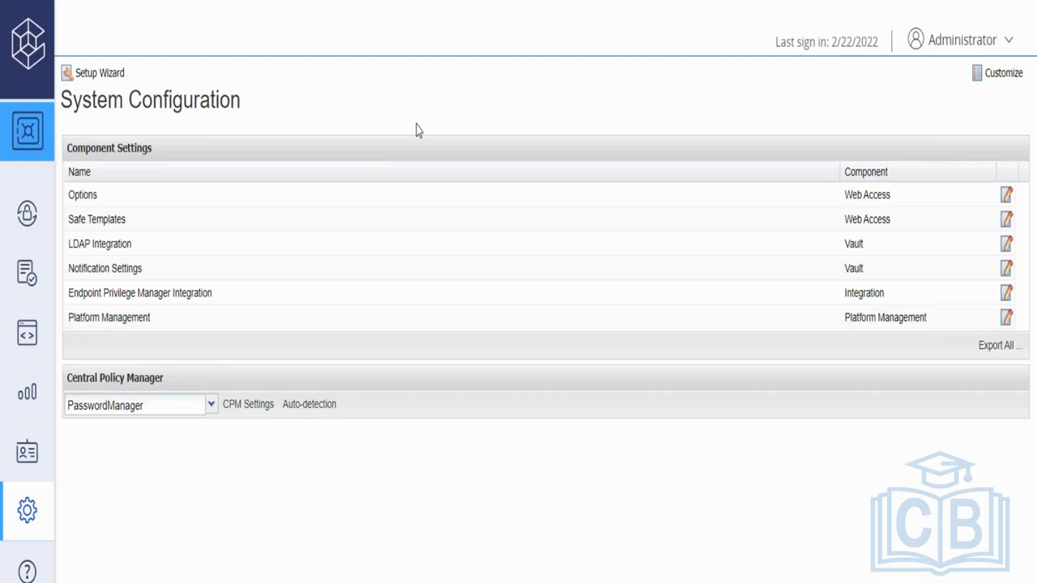
- Open Platform Management, browse the Target Account Platforms list, then go to the platform Marketplace
{"action": "left_click", "coordinate": [139, 318]}
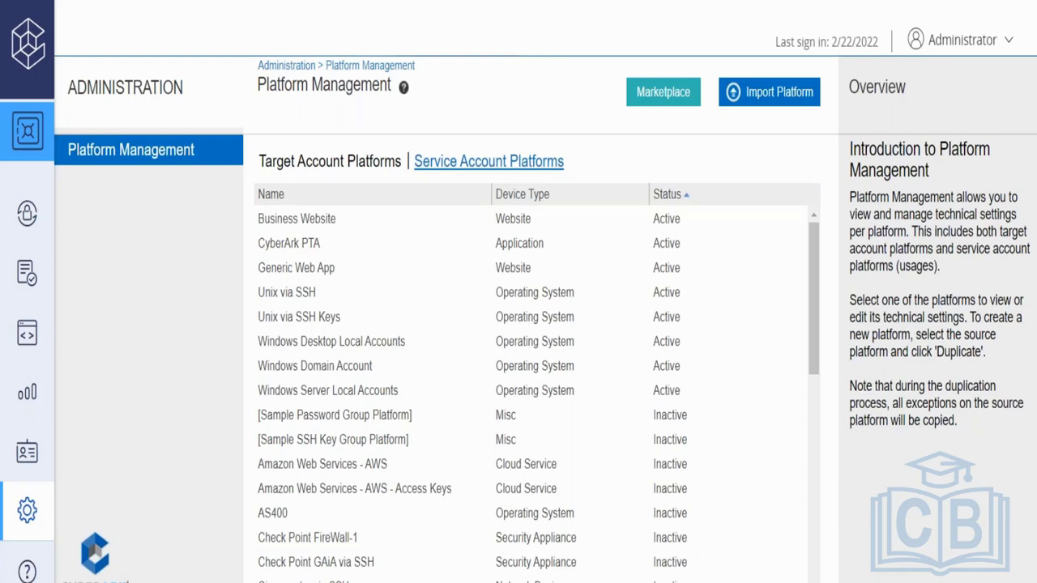
{"action": "scroll", "coordinate": [535, 389], "scroll_direction": "down", "scroll_amount": 6}
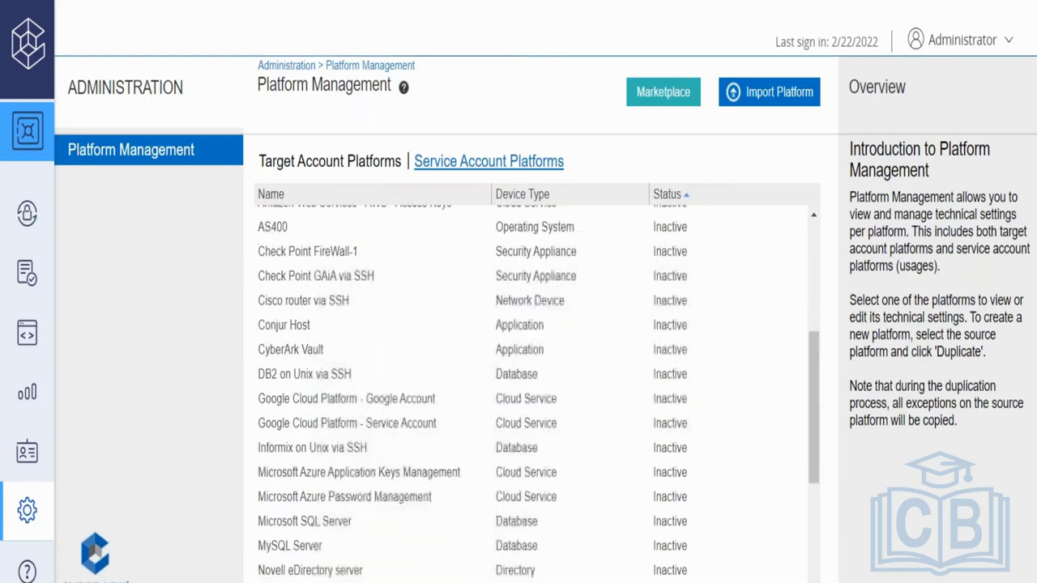
{"action": "scroll", "coordinate": [535, 389], "scroll_direction": "down", "scroll_amount": 1}
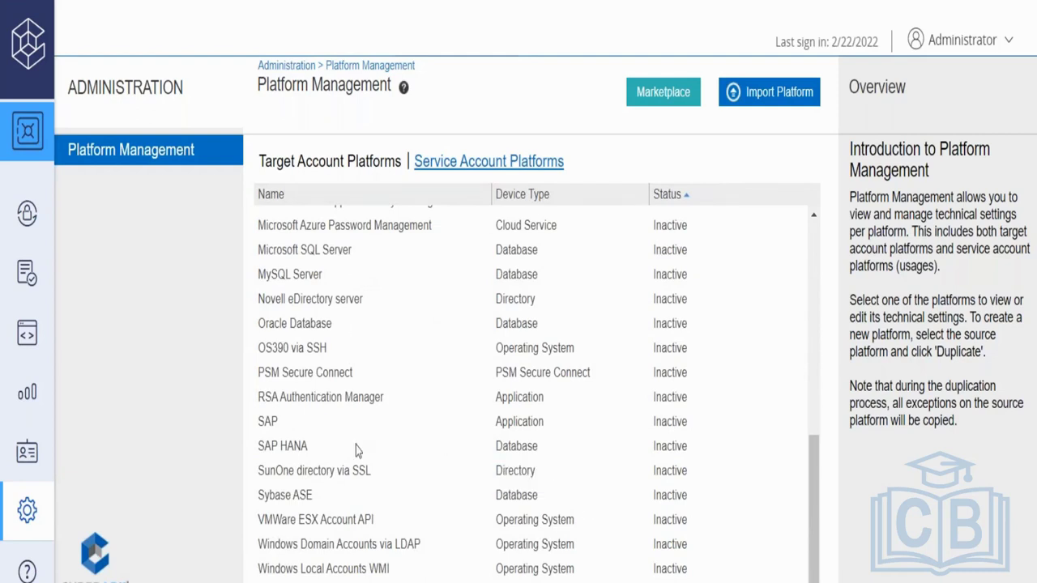
{"action": "left_click", "coordinate": [665, 96]}
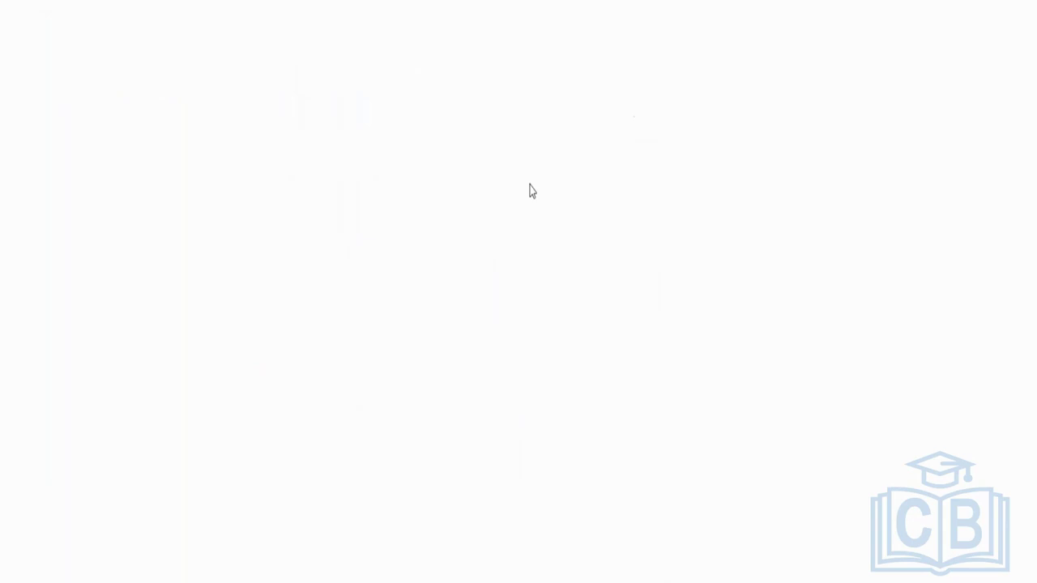